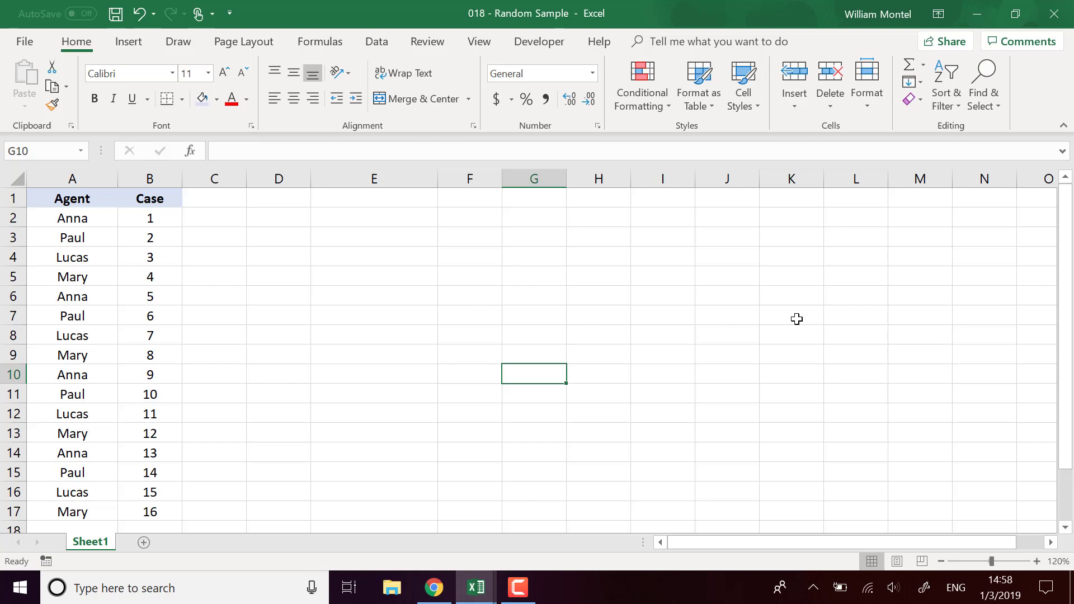
- Review the Agent and Case columns, then enter the header 'Random' in C1
{"action": "left_click", "coordinate": [73, 178]}
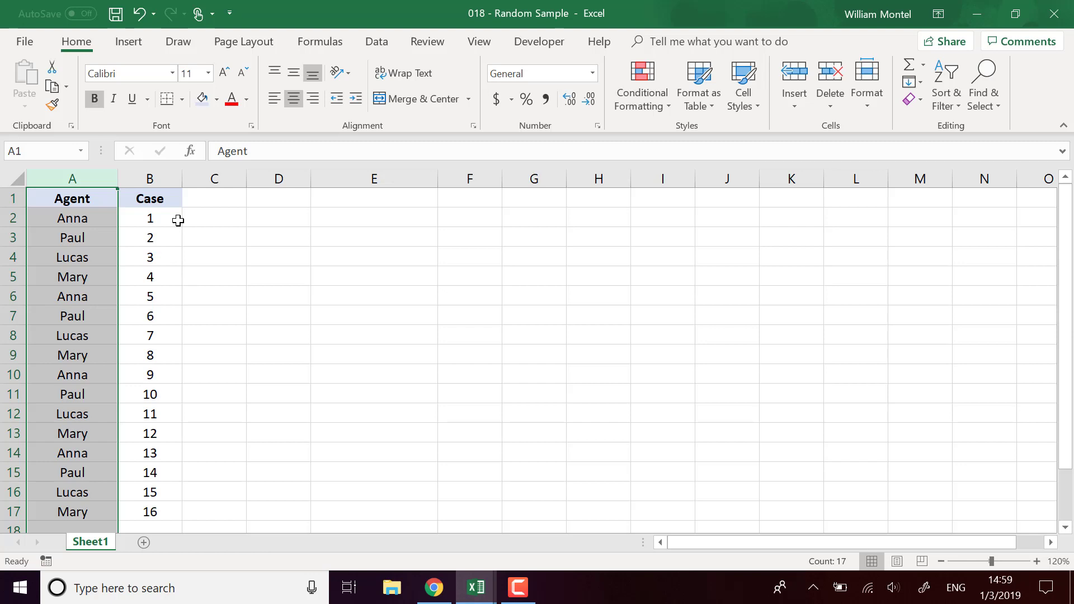
{"action": "left_click_drag", "start_coordinate": [177, 221], "coordinate": [196, 495]}
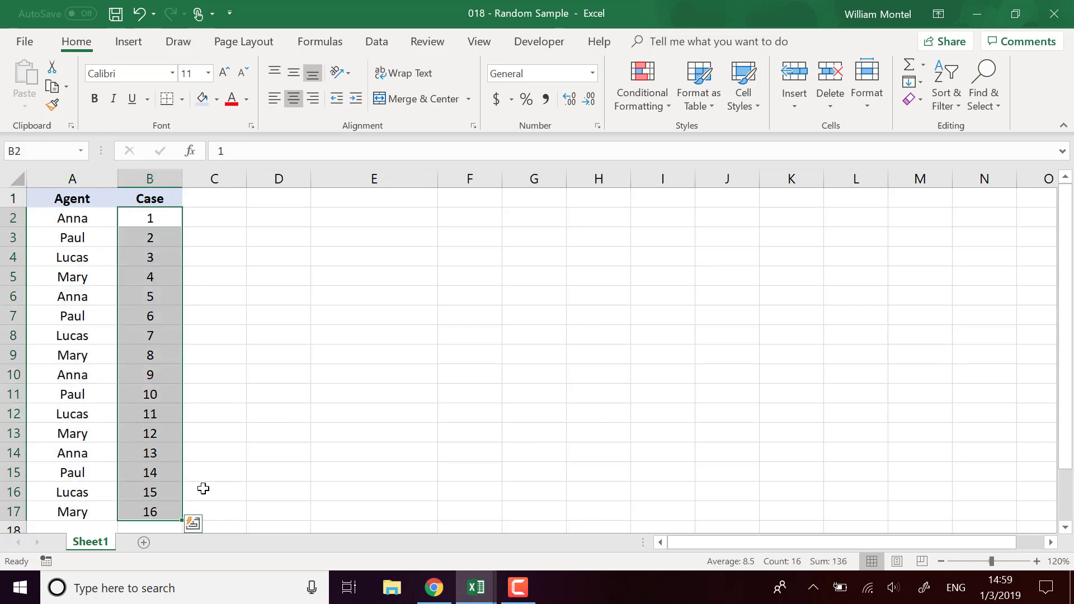
{"action": "left_click", "coordinate": [272, 476]}
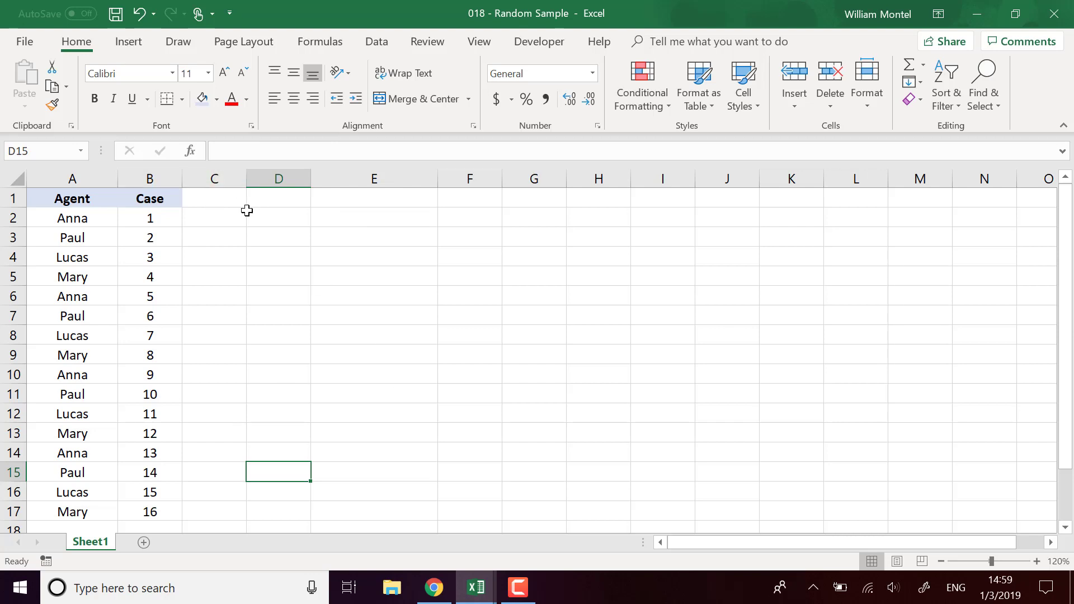
{"action": "left_click", "coordinate": [220, 198]}
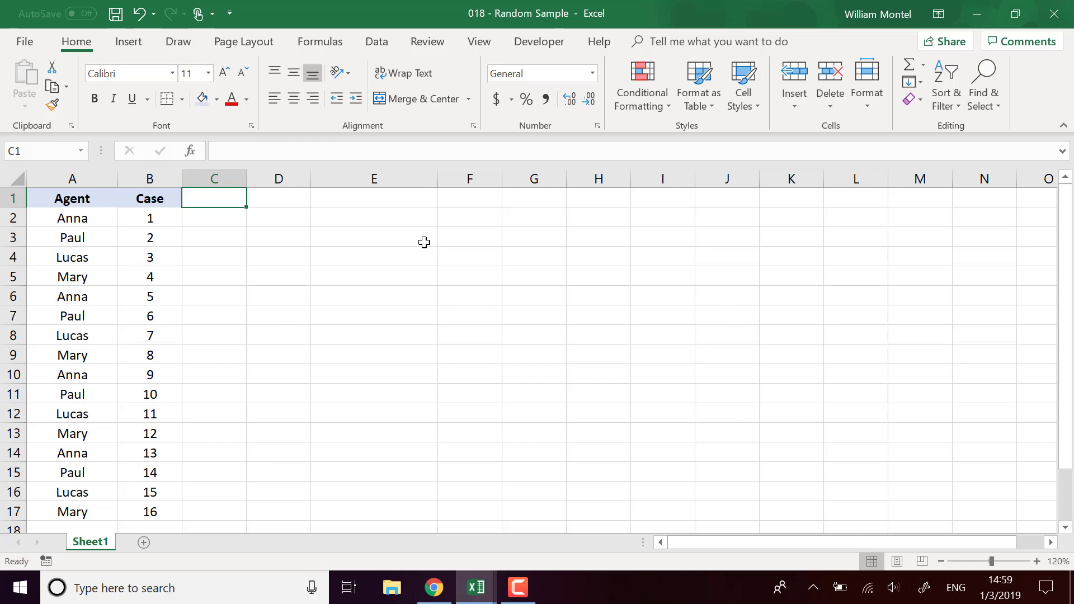
{"action": "type", "text": "R"}
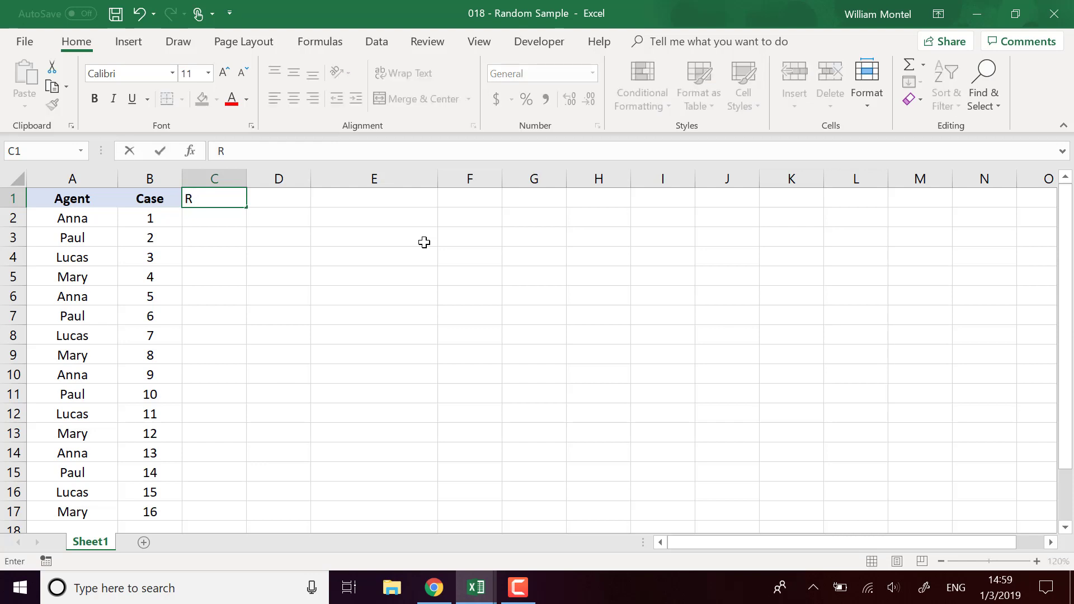
{"action": "type", "text": "andom"}
{"action": "key", "text": "Return"}
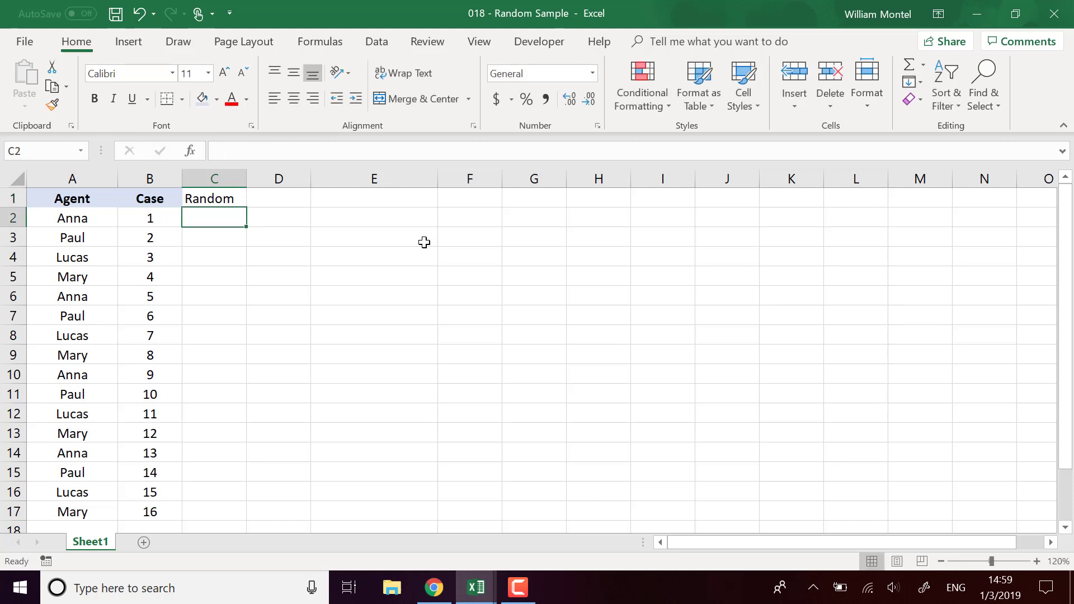
- Enter =RAND() in C2 and fill it down to C17
{"action": "type", "text": "="}
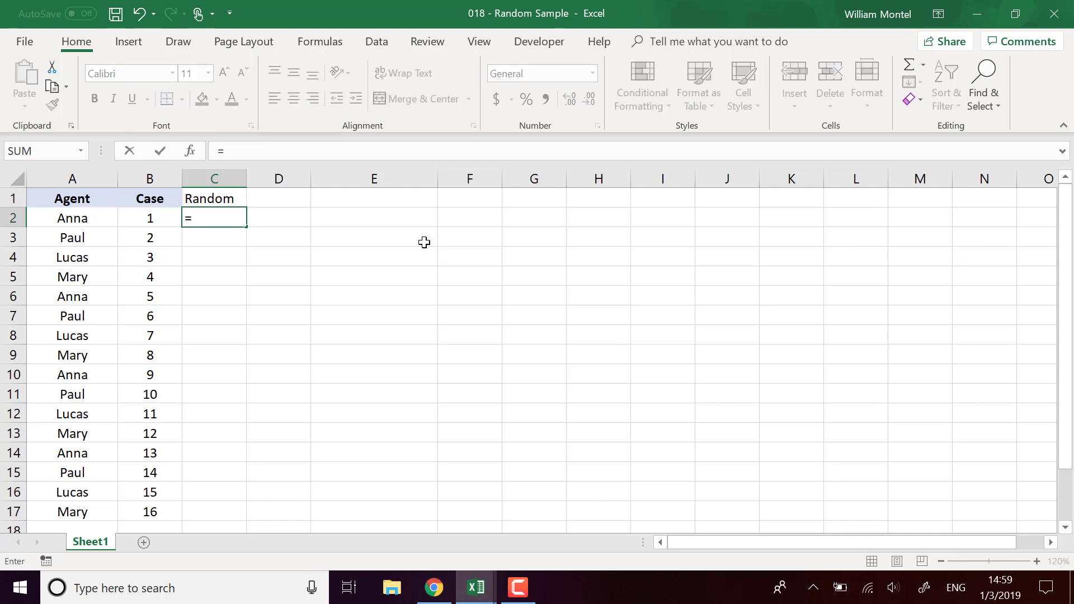
{"action": "type", "text": "a"}
{"action": "key", "text": "BackSpace"}
{"action": "type", "text": "rand("}
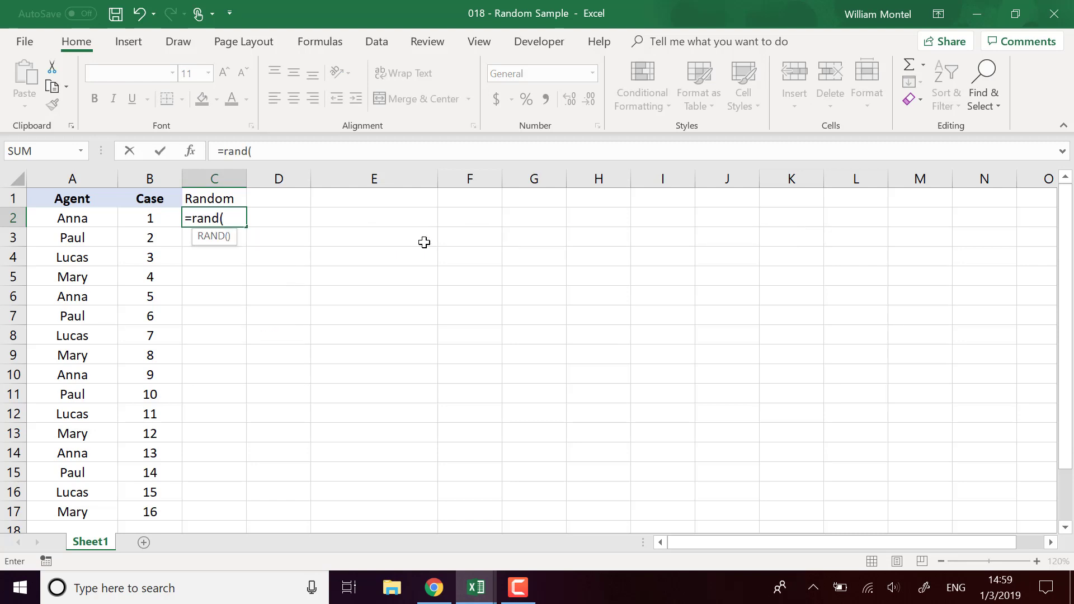
{"action": "key", "text": "Return"}
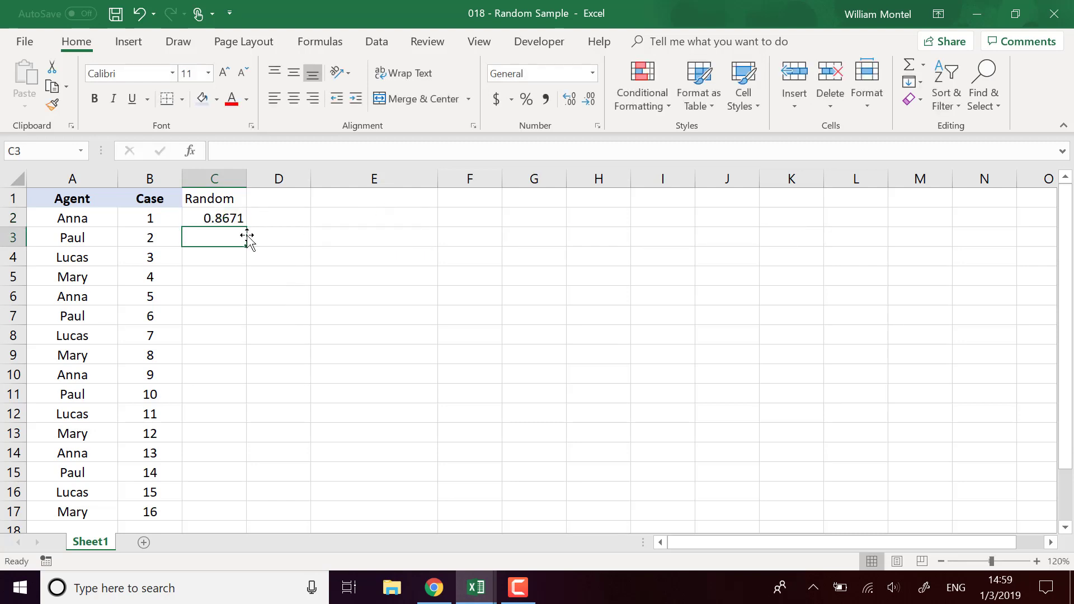
{"action": "left_click", "coordinate": [235, 222]}
{"action": "double_click", "coordinate": [244, 226]}
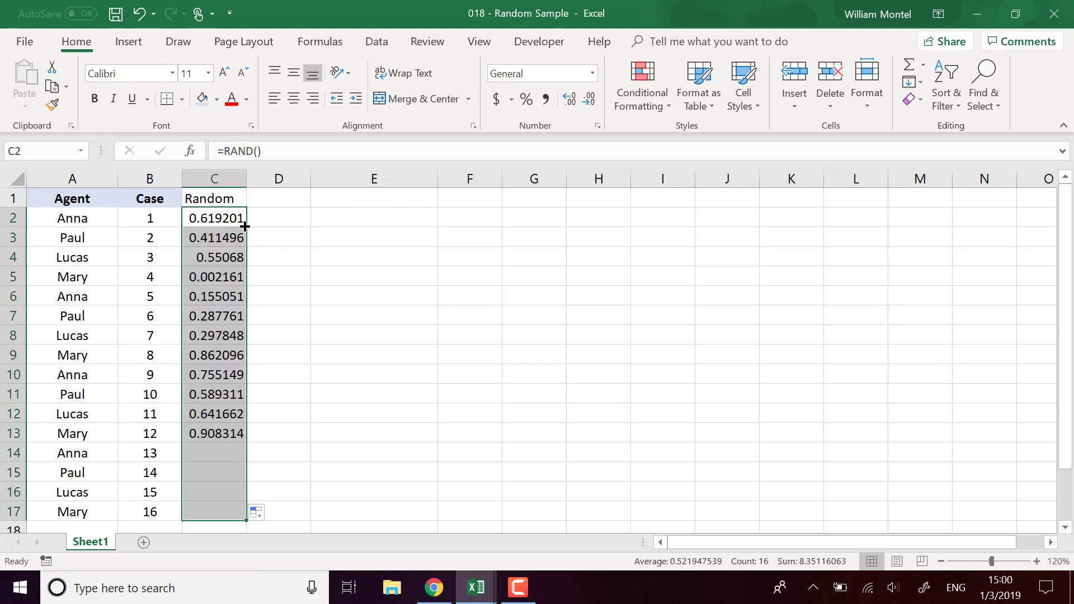
{"action": "left_click", "coordinate": [421, 361]}
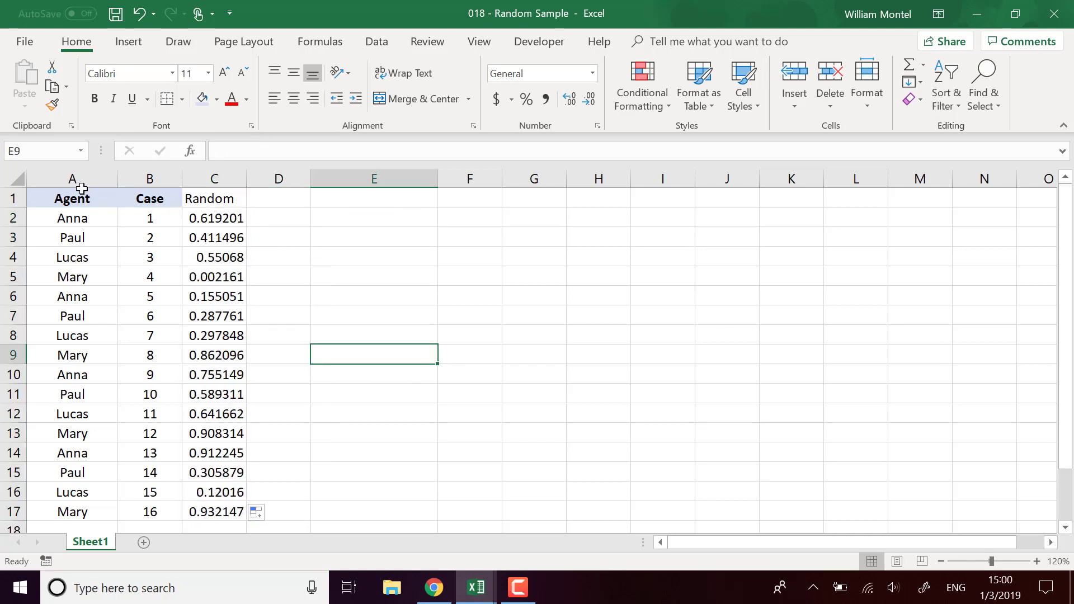
{"action": "left_click_drag", "start_coordinate": [67, 178], "coordinate": [217, 190]}
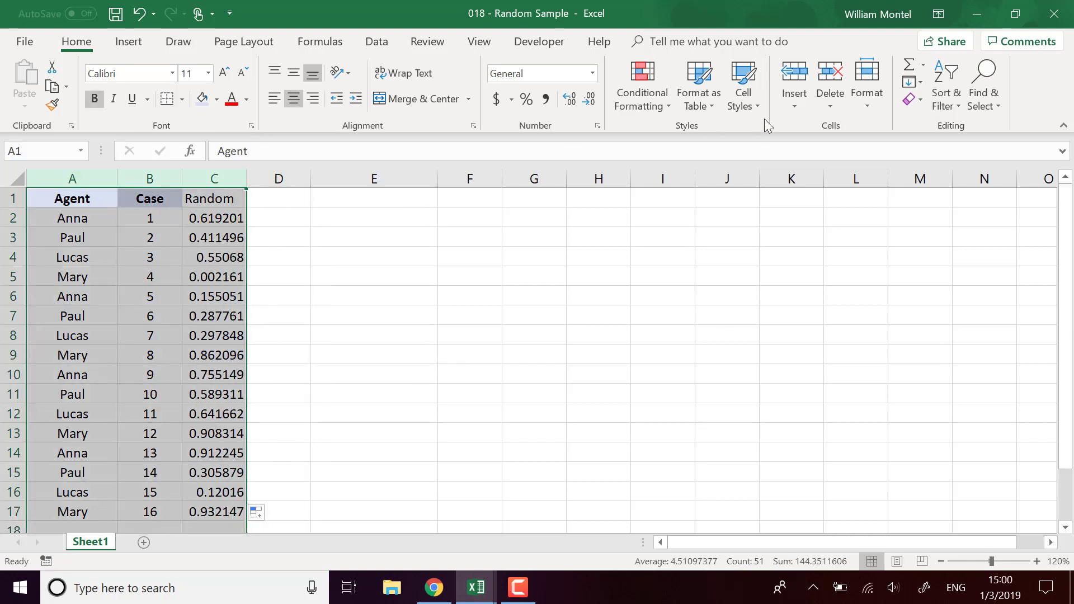
- Sort the Agent, Case and Random columns by Random, smallest to largest
{"action": "left_click", "coordinate": [388, 44]}
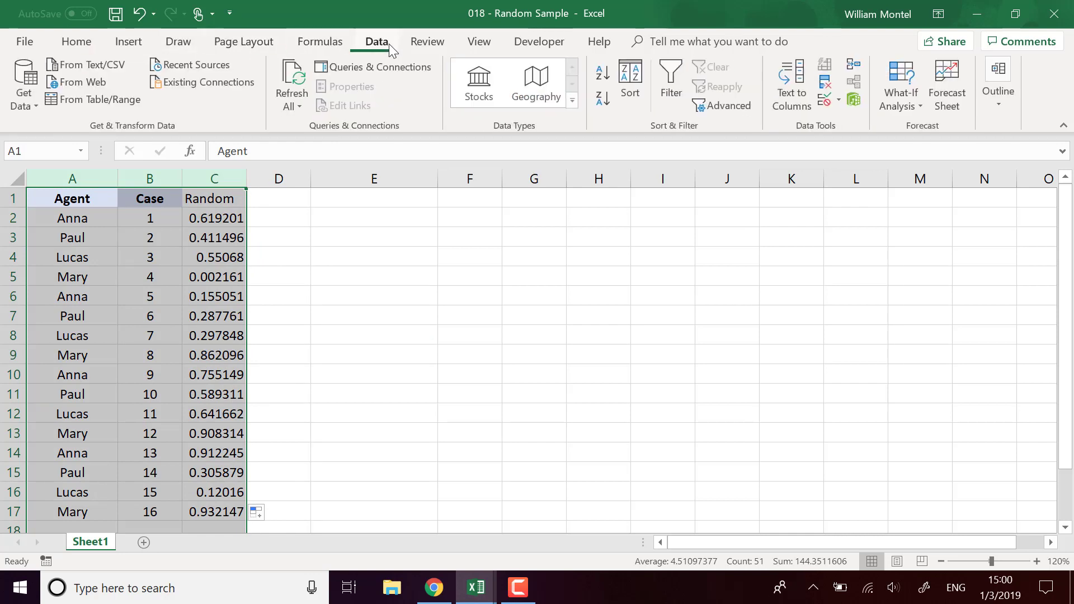
{"action": "left_click", "coordinate": [631, 84]}
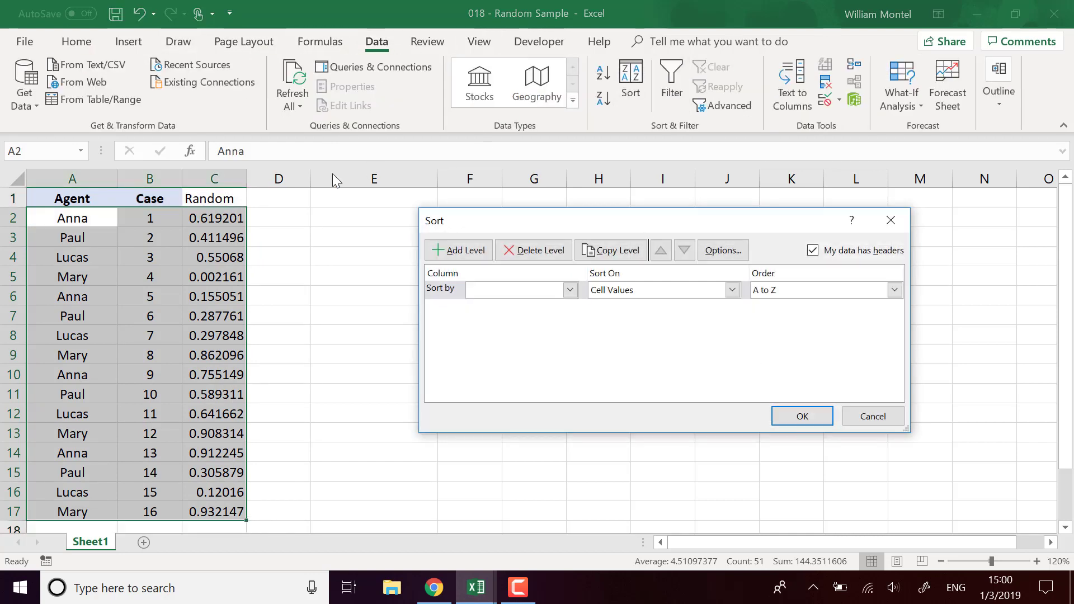
{"action": "left_click", "coordinate": [570, 290]}
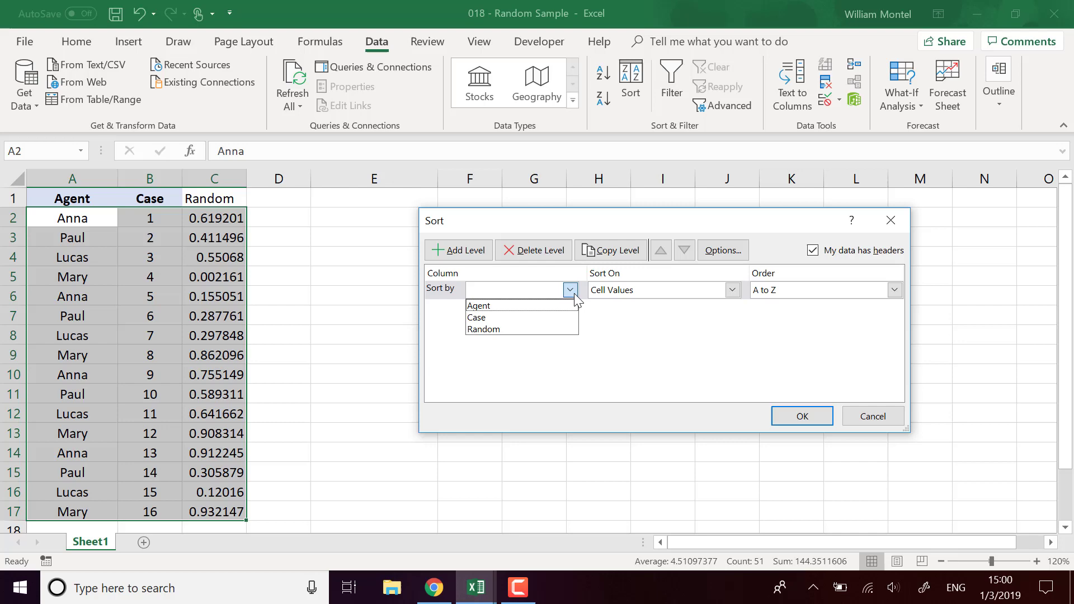
{"action": "left_click", "coordinate": [531, 330]}
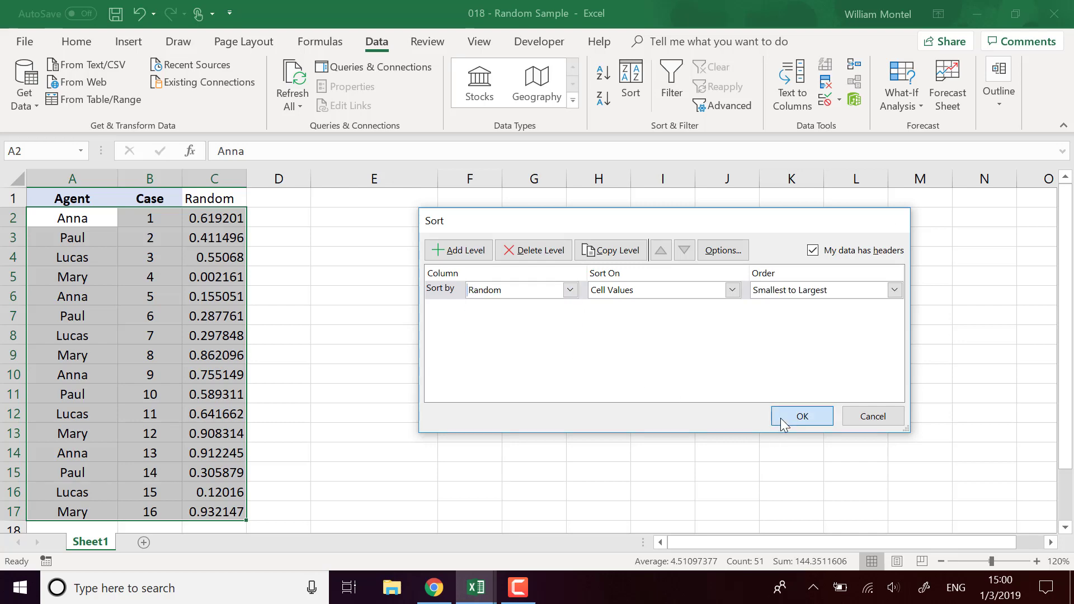
{"action": "left_click", "coordinate": [784, 417]}
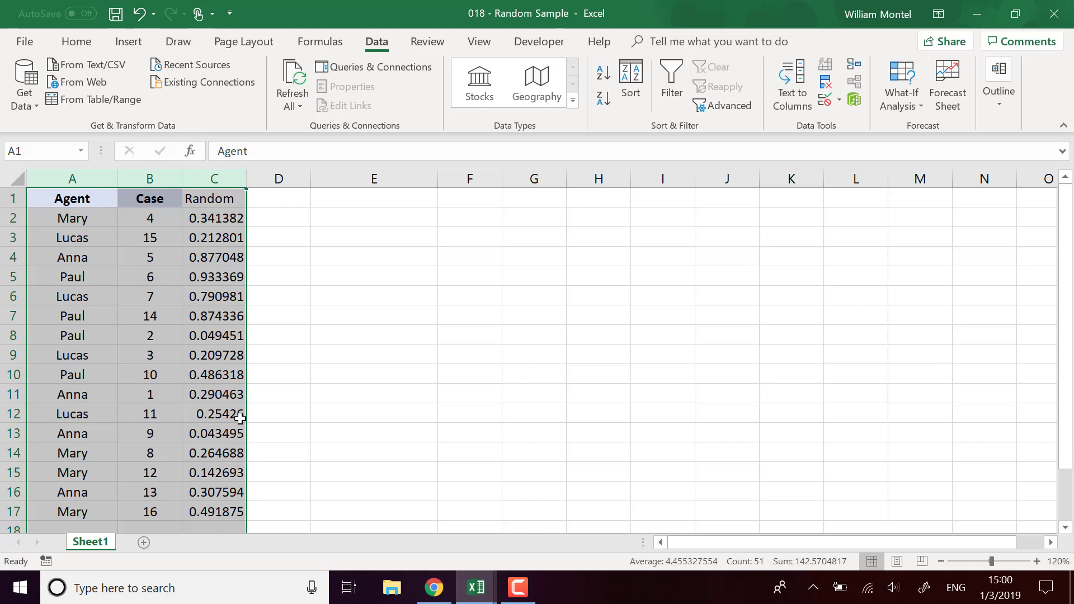
{"action": "left_click_drag", "start_coordinate": [214, 214], "coordinate": [214, 353]}
- Check the RAND formula in C2 and select A2:C4 as the three-row sample
{"action": "left_click", "coordinate": [225, 220]}
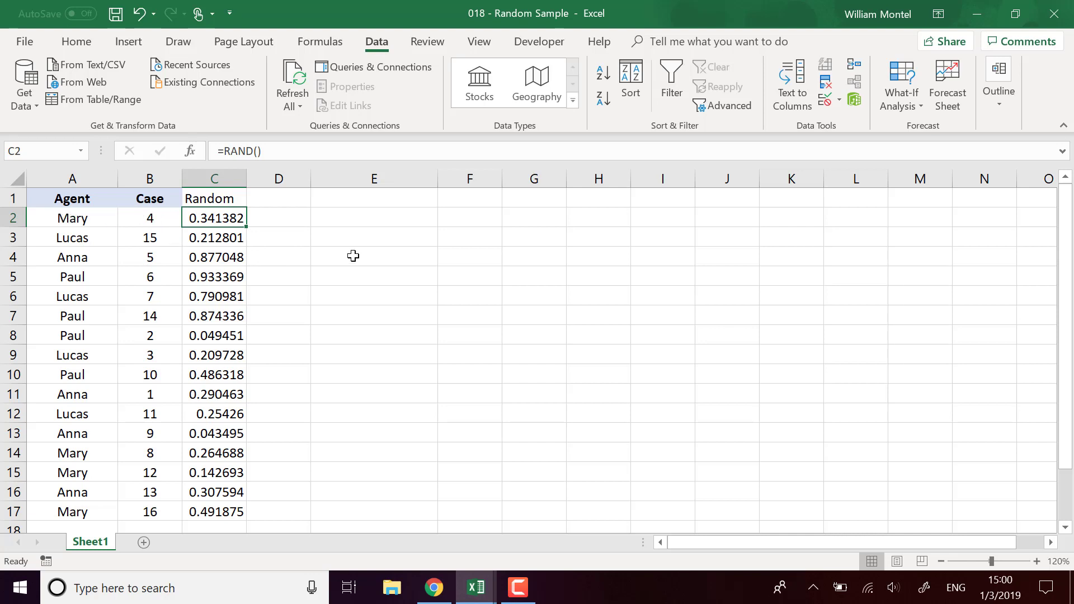
{"action": "left_click_drag", "start_coordinate": [59, 215], "coordinate": [213, 261]}
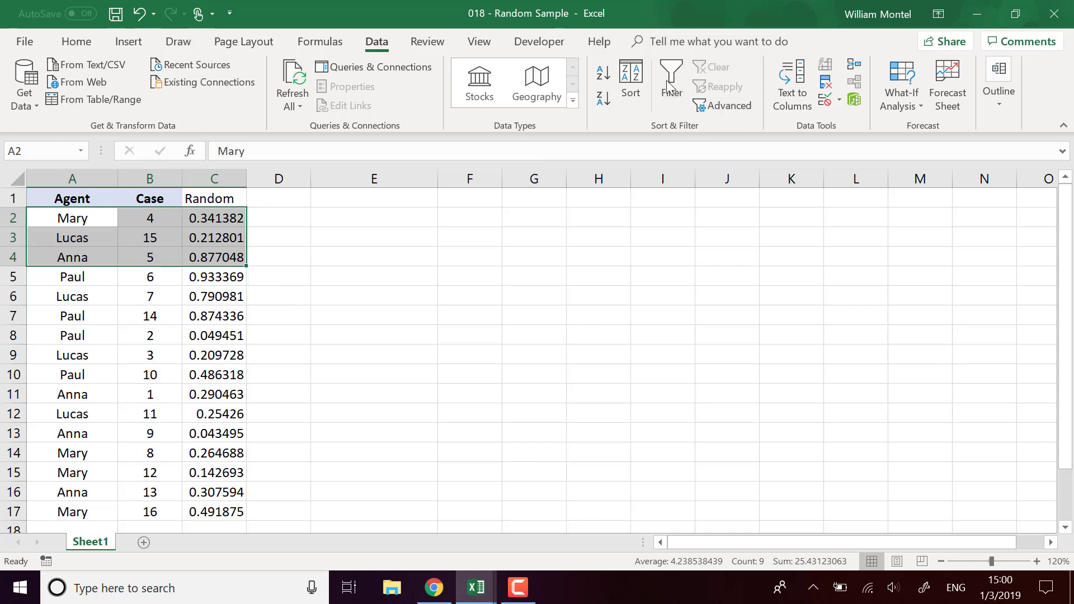
- Leave the file page for the Home tab, select A2:B17, then pick cell F2
{"action": "left_click", "coordinate": [28, 45]}
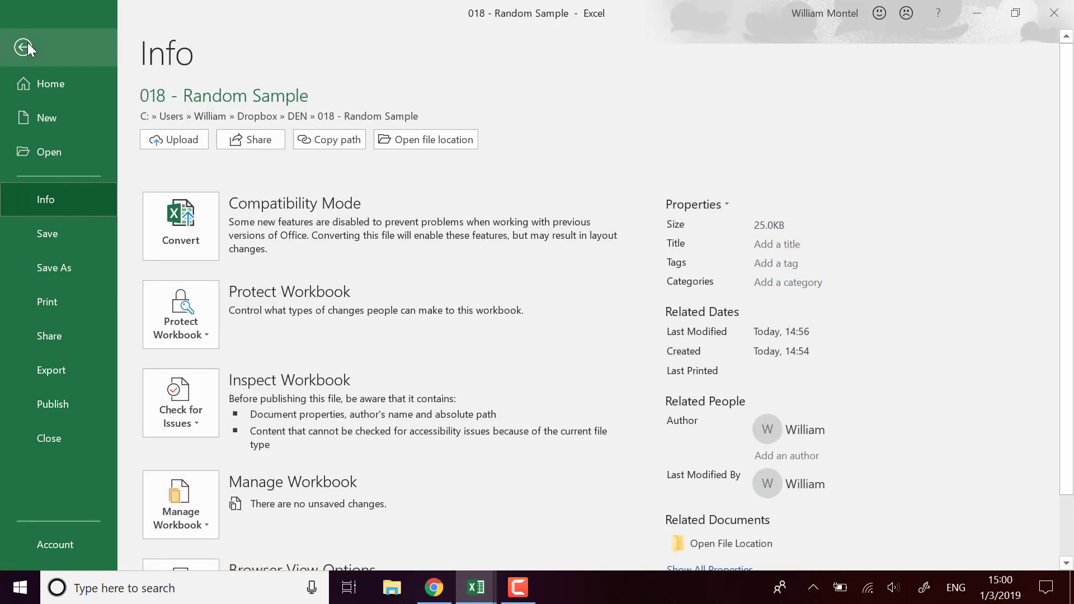
{"action": "left_click", "coordinate": [31, 43]}
{"action": "left_click", "coordinate": [77, 42]}
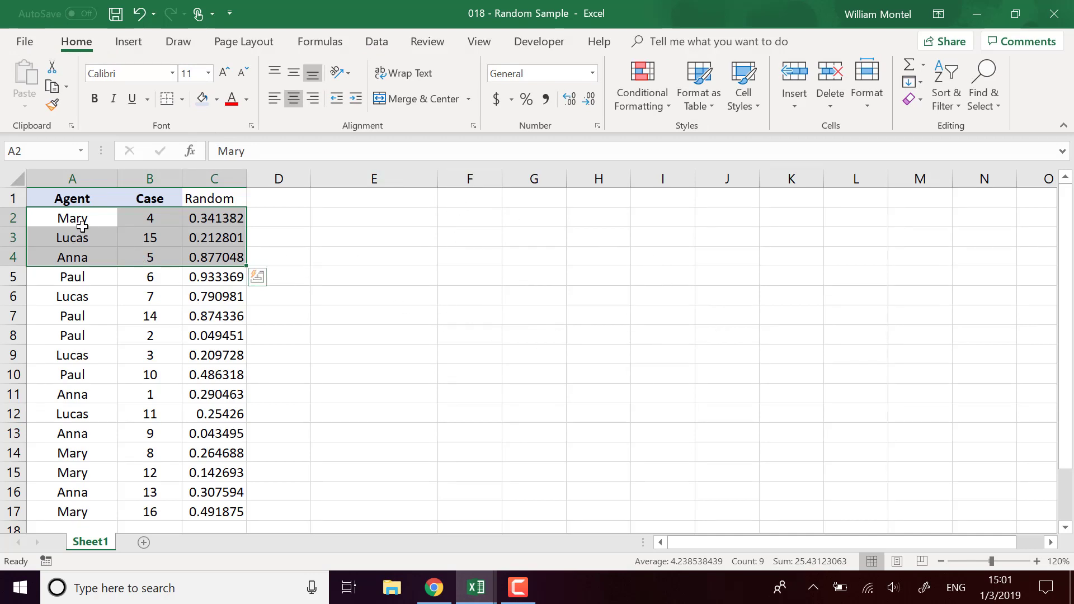
{"action": "left_click_drag", "start_coordinate": [88, 214], "coordinate": [150, 508]}
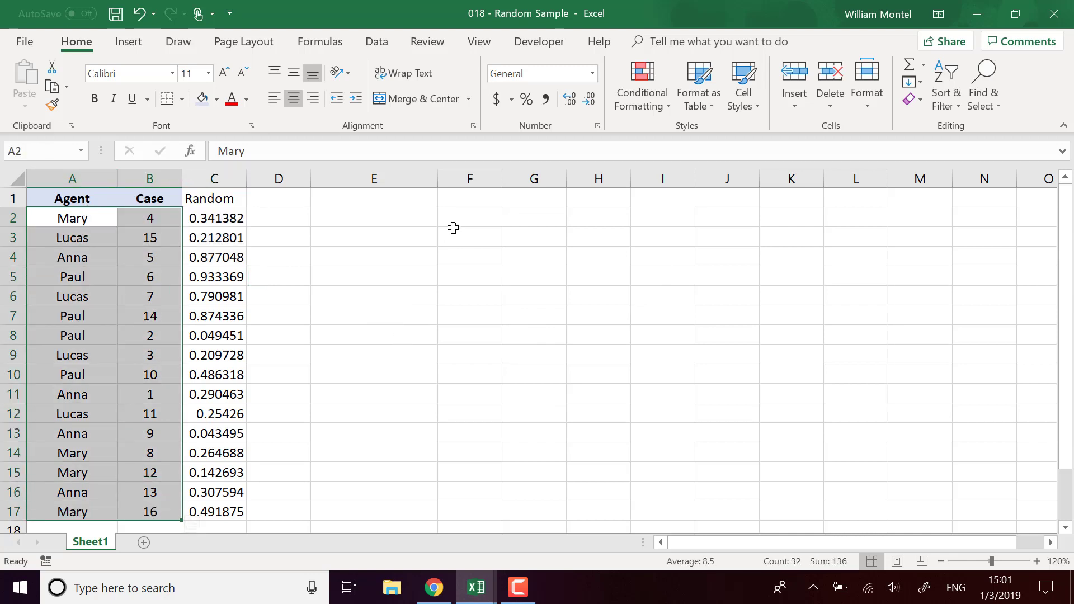
{"action": "left_click", "coordinate": [499, 213]}
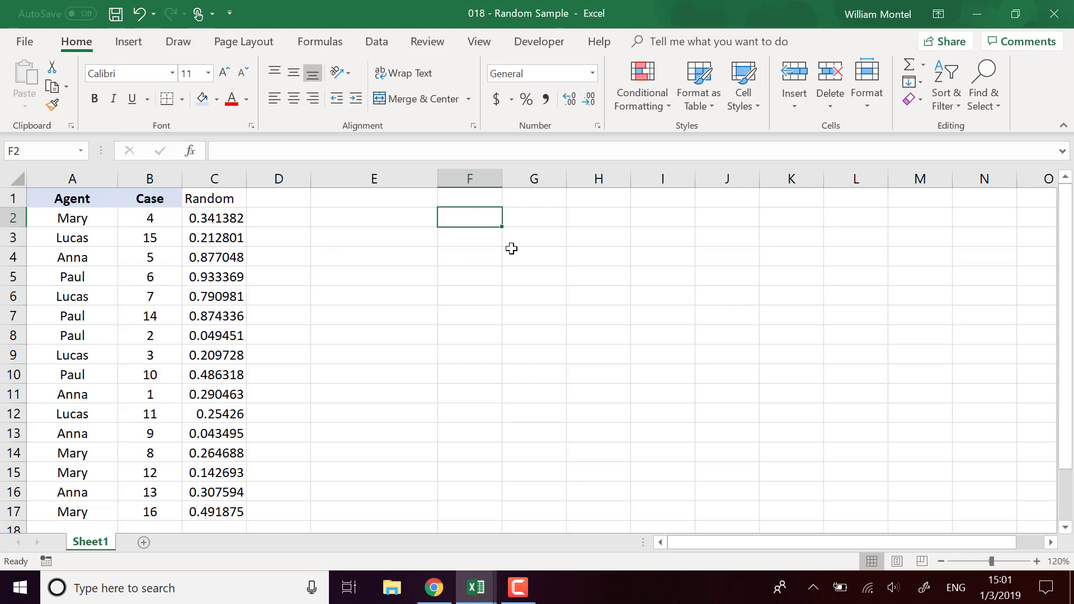
- Enter the ranks 1, 2 and 3 in F2:F4
{"action": "type", "text": "1"}
{"action": "key", "text": "Return"}
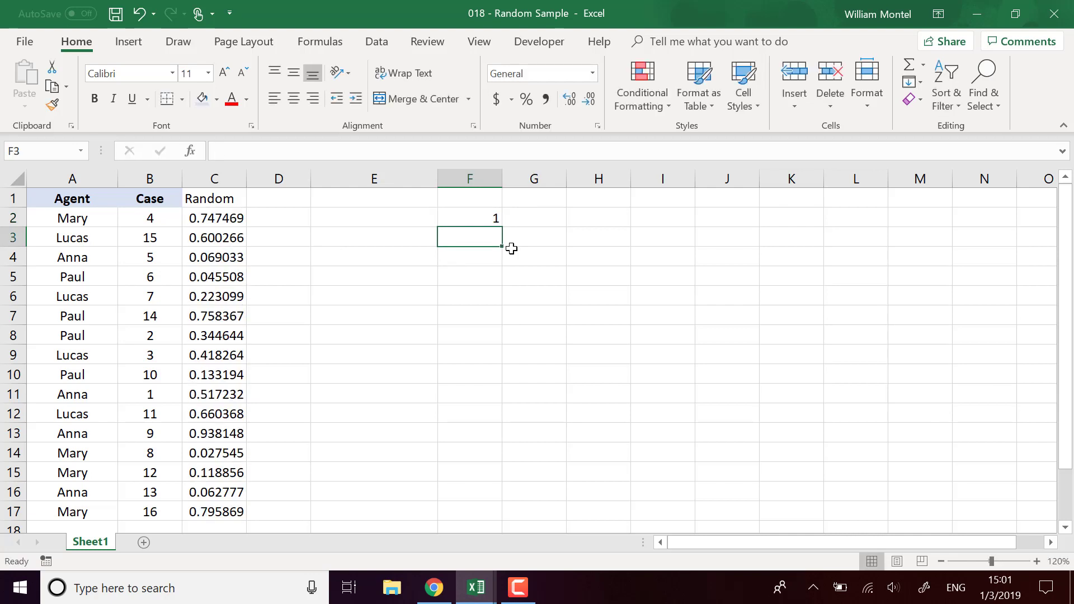
{"action": "type", "text": "2"}
{"action": "key", "text": "Return"}
{"action": "type", "text": "3"}
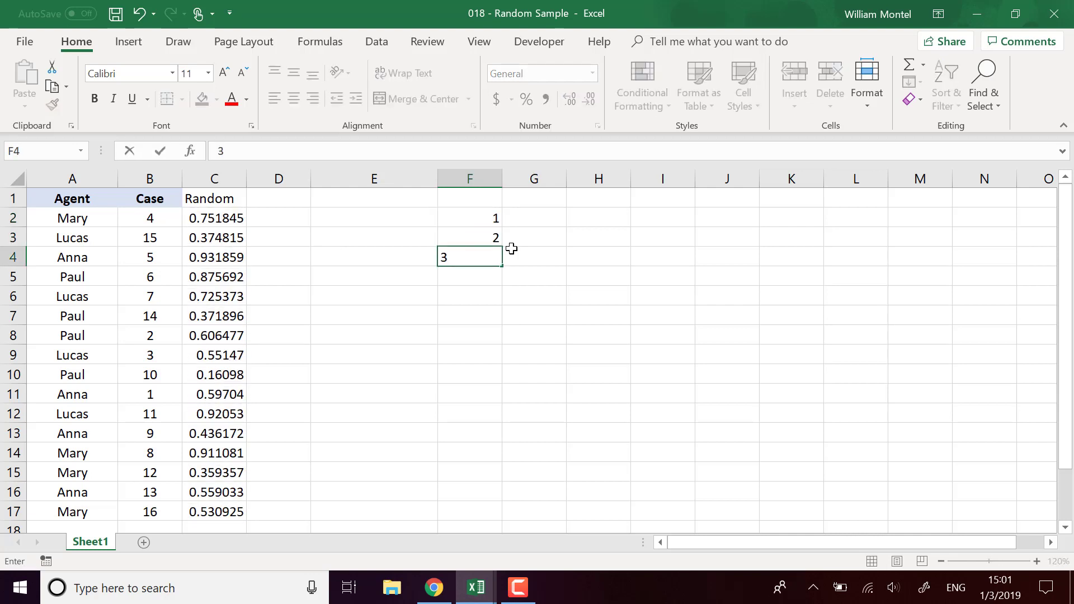
{"action": "left_click", "coordinate": [522, 312]}
{"action": "left_click", "coordinate": [596, 259]}
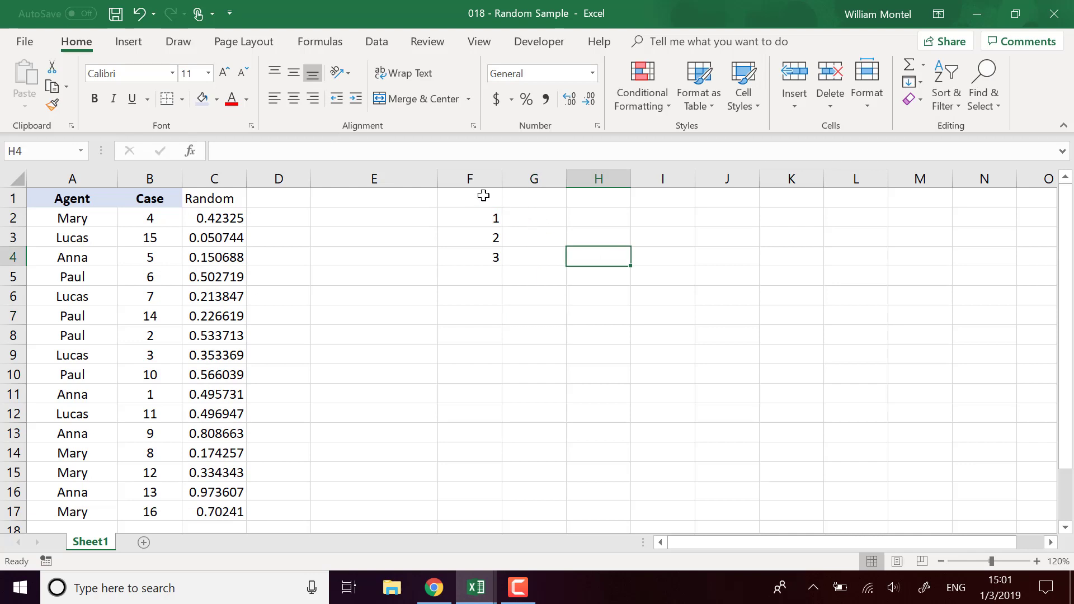
- Look over the rank cells and Random column, then settle on G2 for the first formula
{"action": "left_click", "coordinate": [532, 199]}
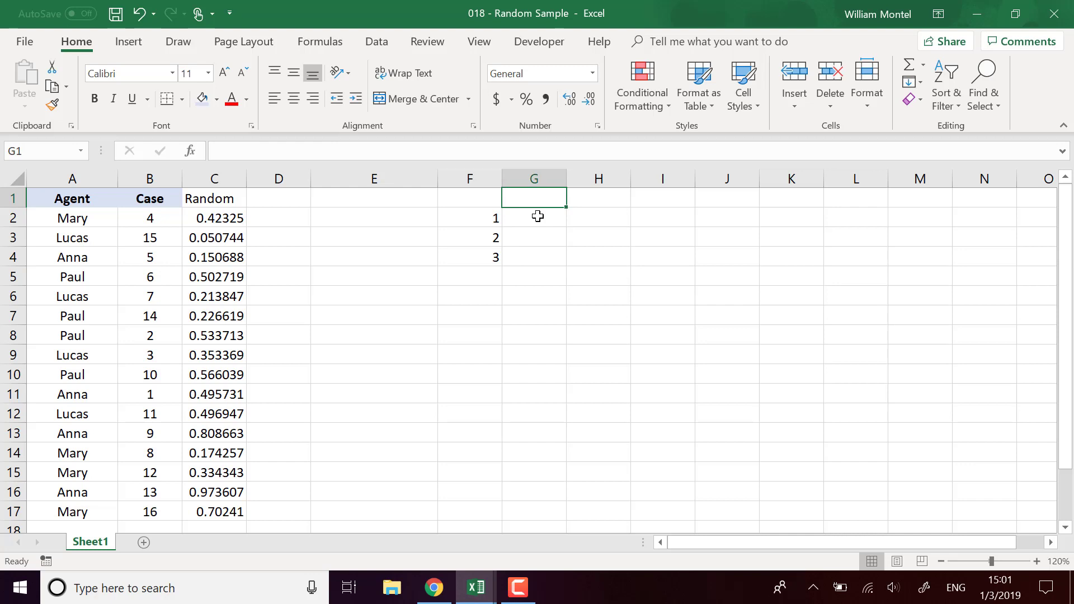
{"action": "left_click", "coordinate": [538, 217]}
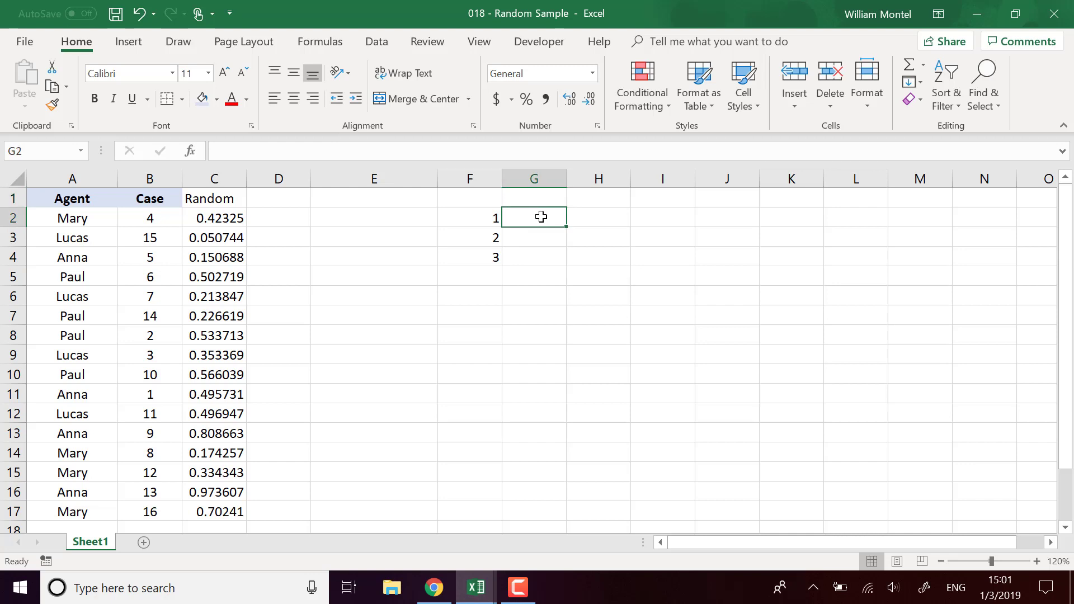
{"action": "left_click", "coordinate": [483, 222]}
{"action": "left_click", "coordinate": [541, 219]}
{"action": "left_click_drag", "start_coordinate": [227, 220], "coordinate": [213, 511]}
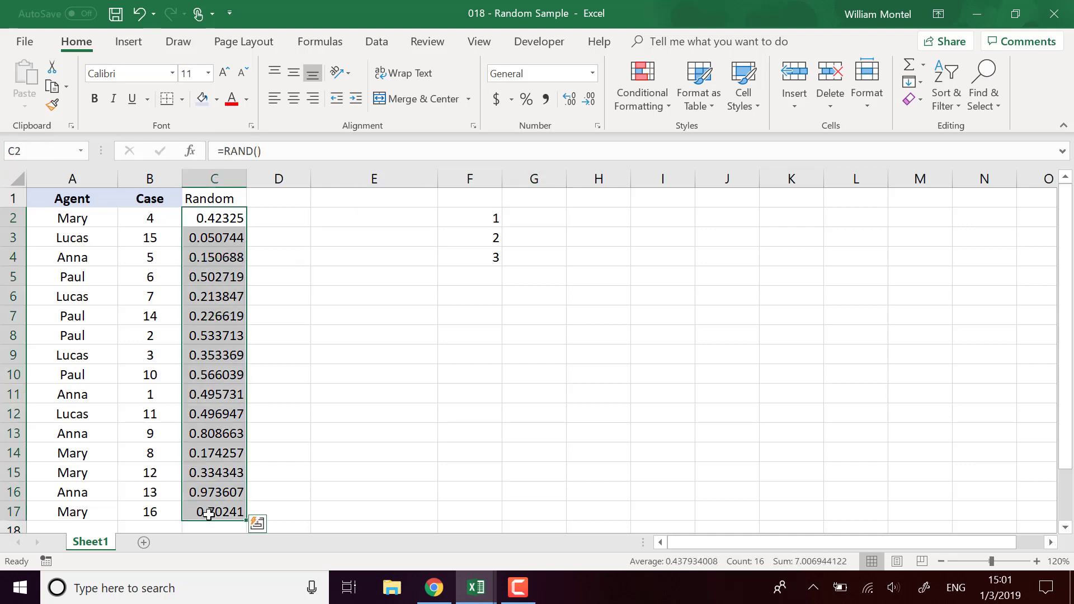
{"action": "left_click", "coordinate": [526, 237]}
{"action": "left_click", "coordinate": [493, 260]}
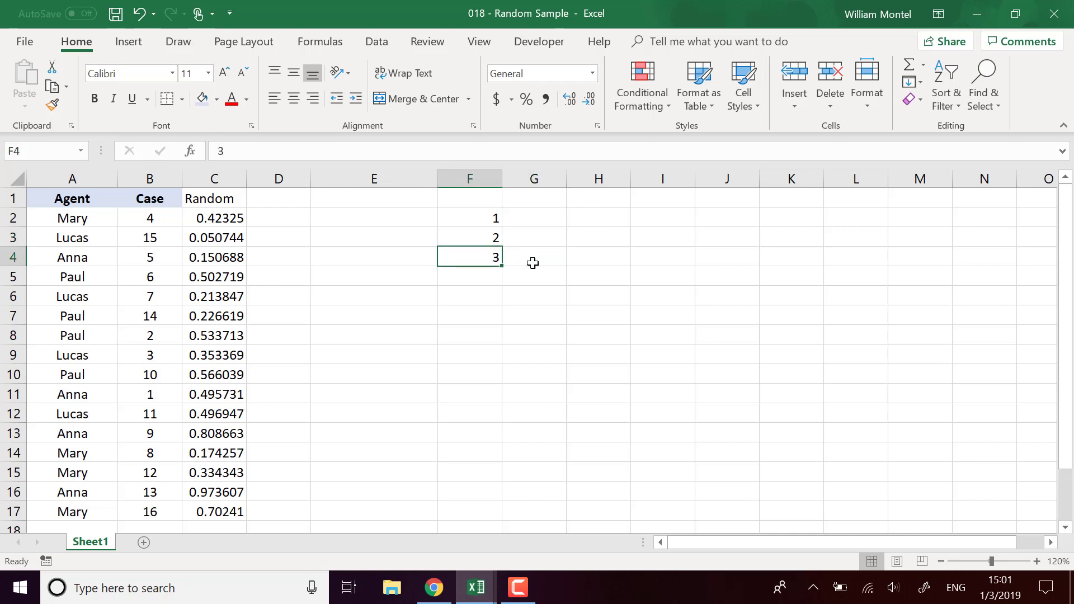
{"action": "left_click", "coordinate": [532, 217]}
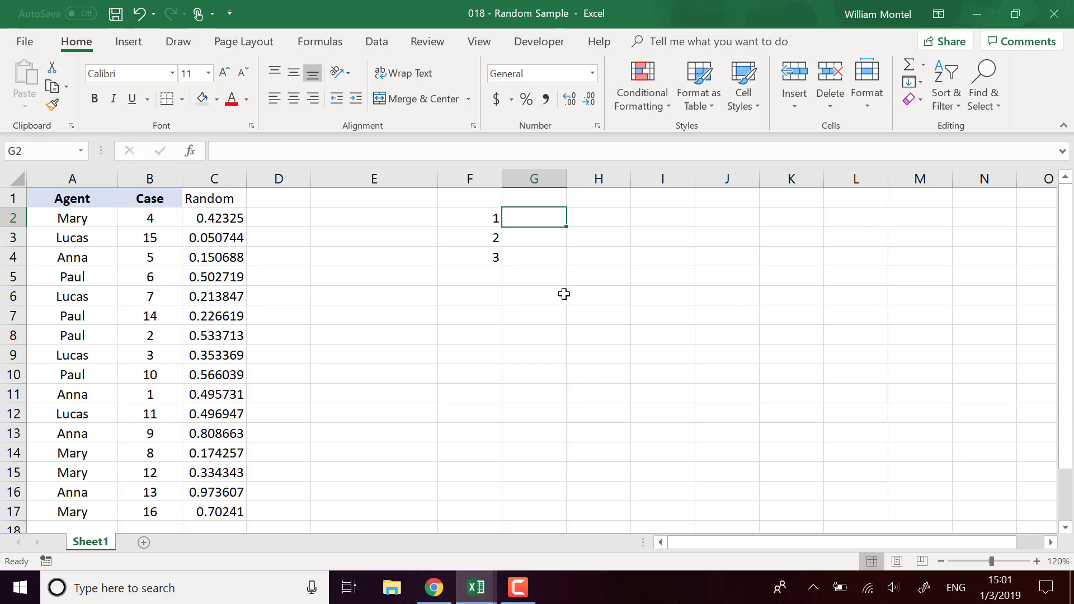
- Enter =LARGE(C:C,F2) in G2
{"action": "type", "text": "="}
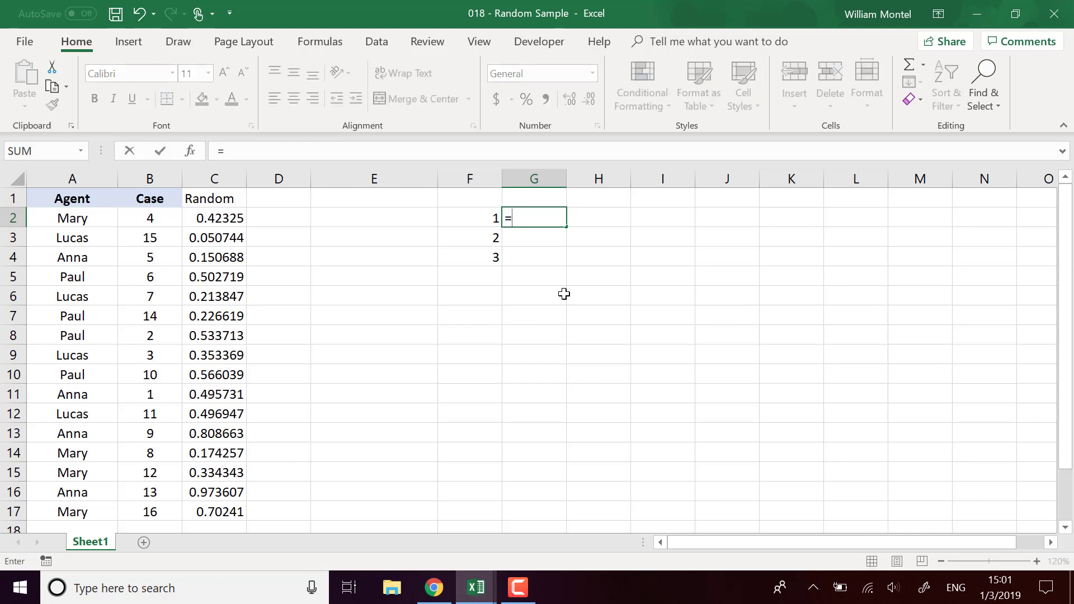
{"action": "type", "text": "lar"}
{"action": "key", "text": "BackSpace"}
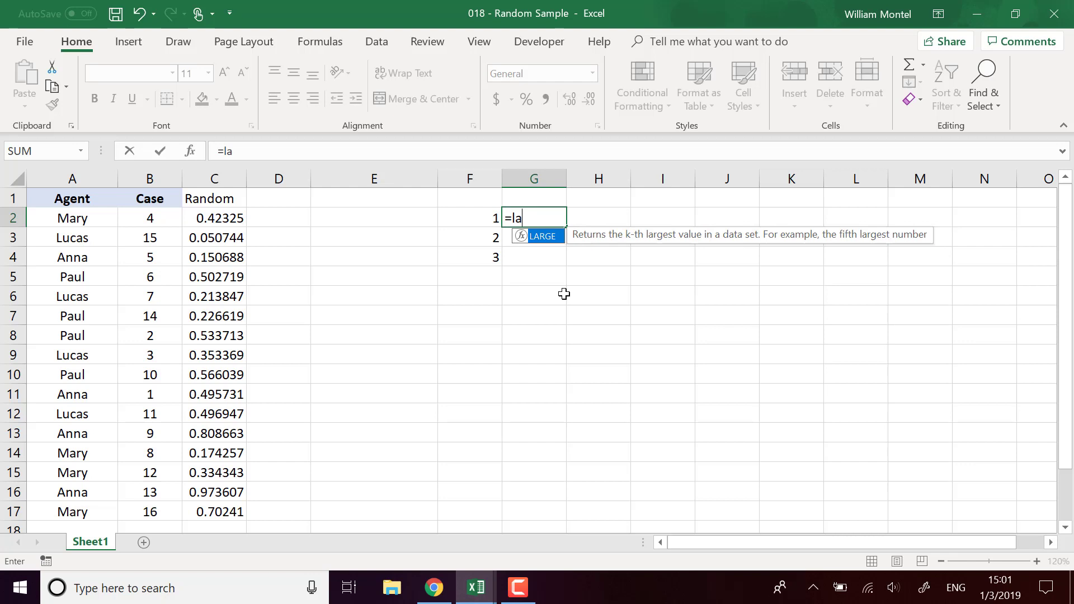
{"action": "key", "text": "Tab"}
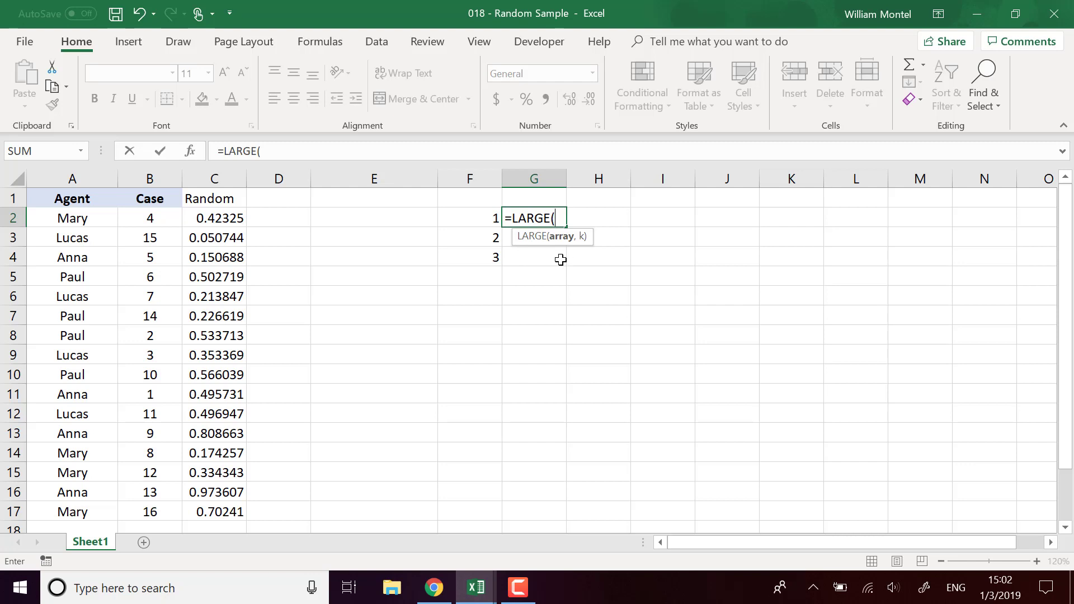
{"action": "left_click_drag", "start_coordinate": [227, 508], "coordinate": [218, 178]}
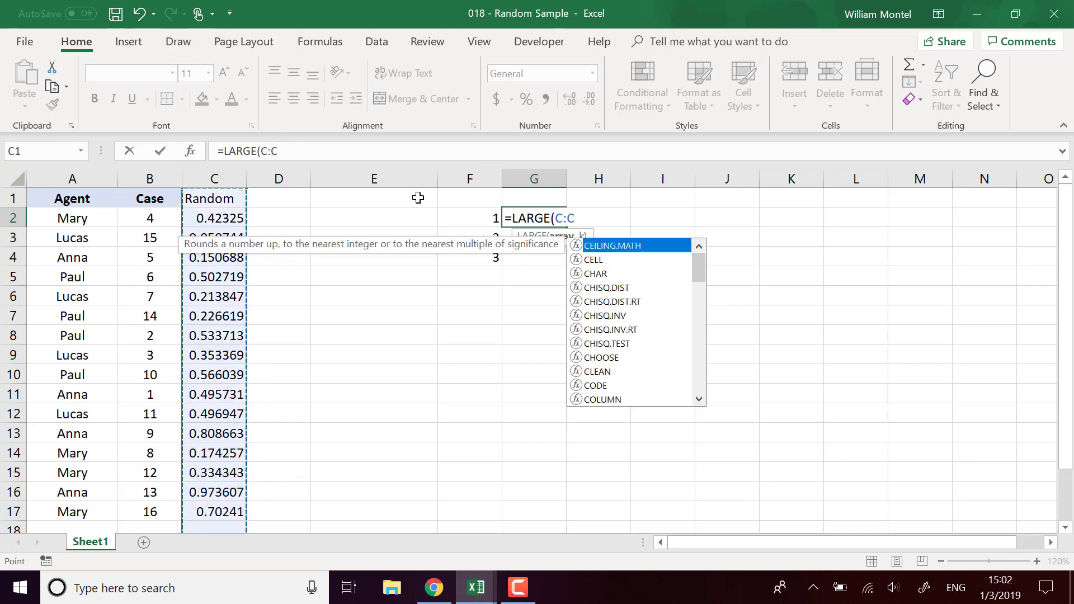
{"action": "type", "text": ","}
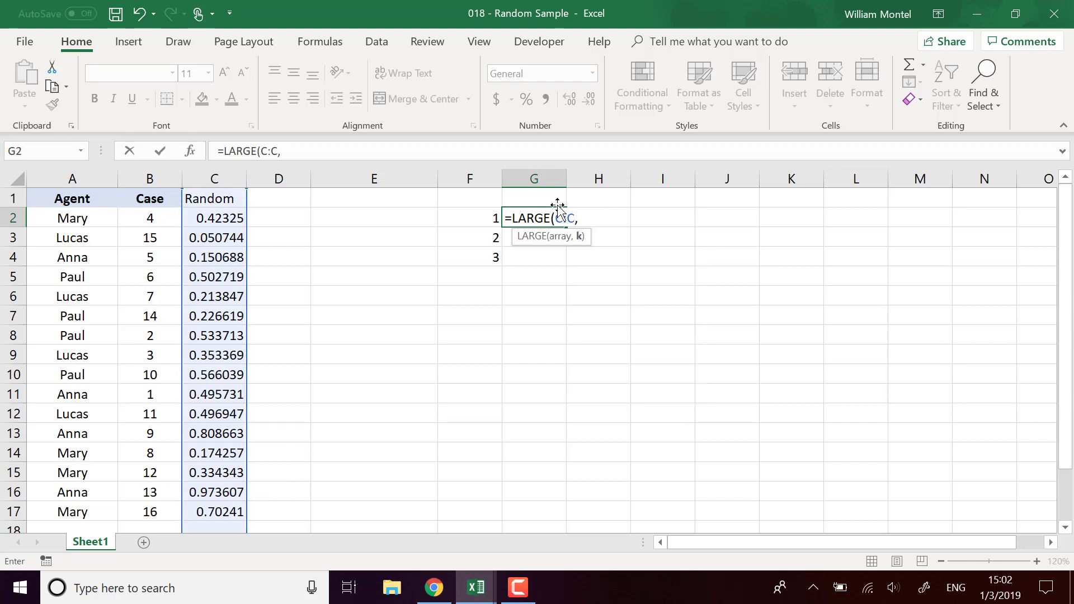
{"action": "left_click", "coordinate": [485, 220]}
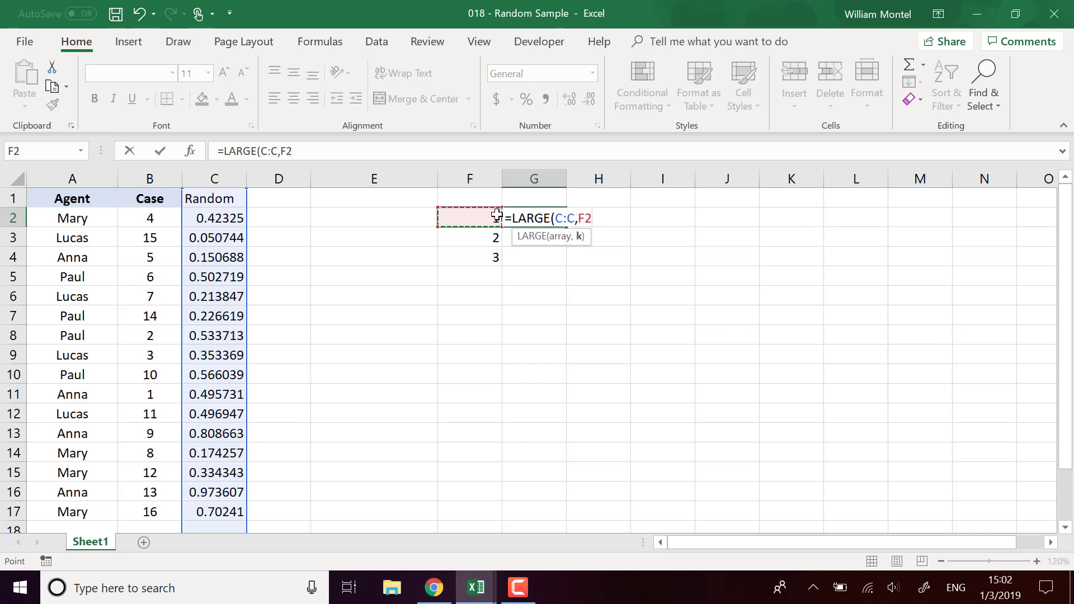
{"action": "type", "text": ")"}
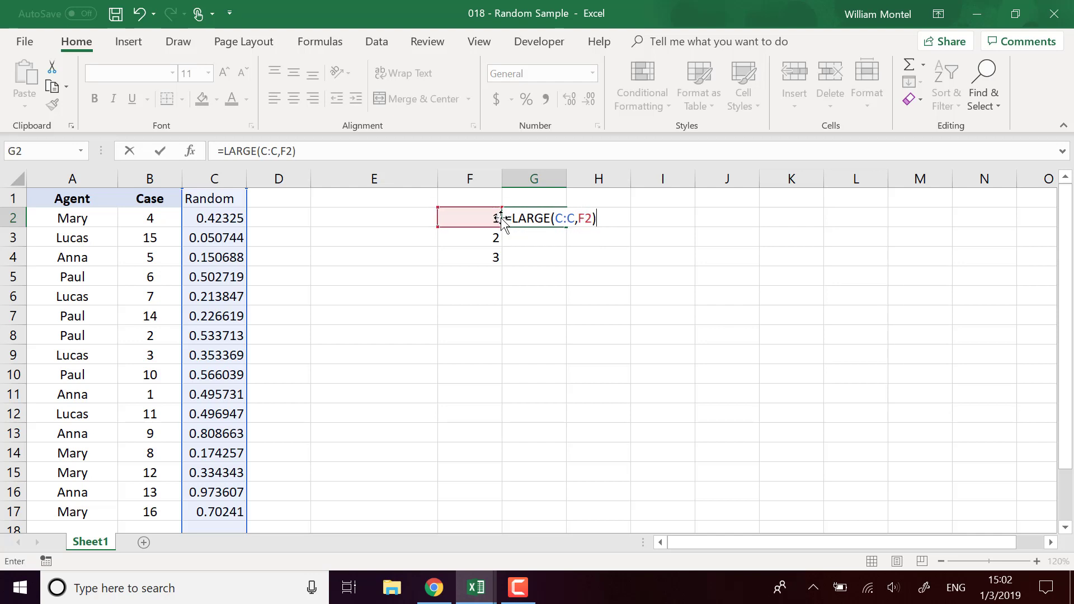
{"action": "key", "text": "Return"}
- Fill the LARGE formula down to G4 and select the data table A2:C17
{"action": "left_click", "coordinate": [554, 217]}
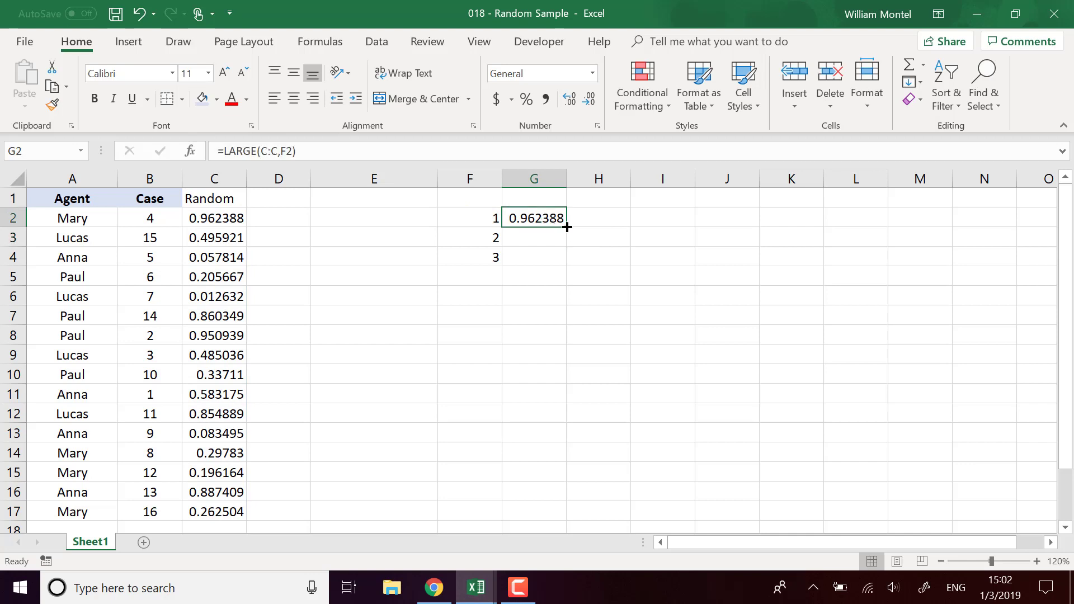
{"action": "left_click_drag", "start_coordinate": [566, 227], "coordinate": [564, 241]}
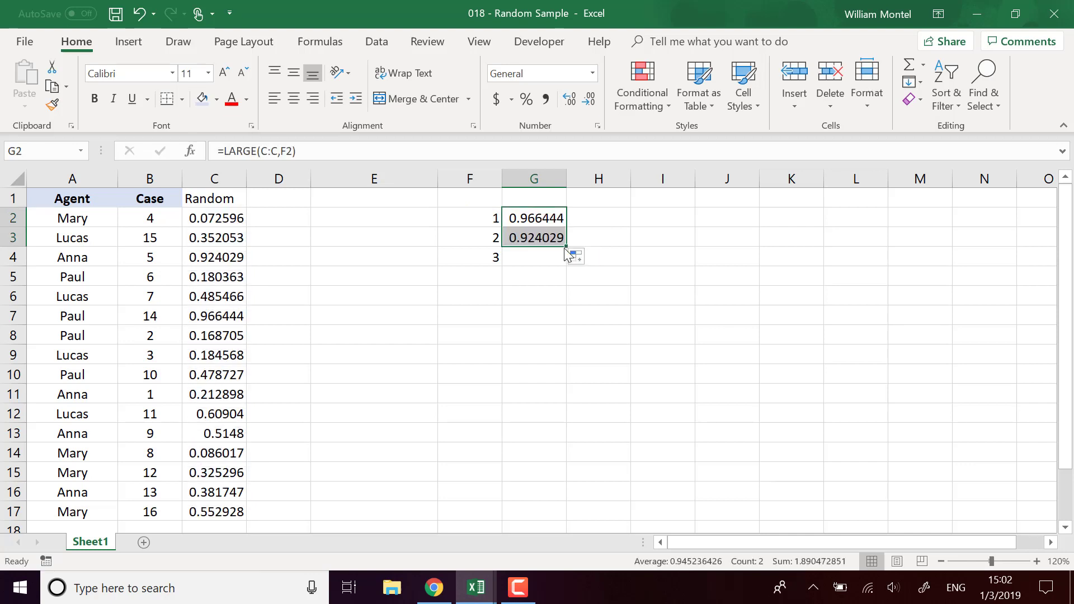
{"action": "left_click_drag", "start_coordinate": [566, 247], "coordinate": [515, 264]}
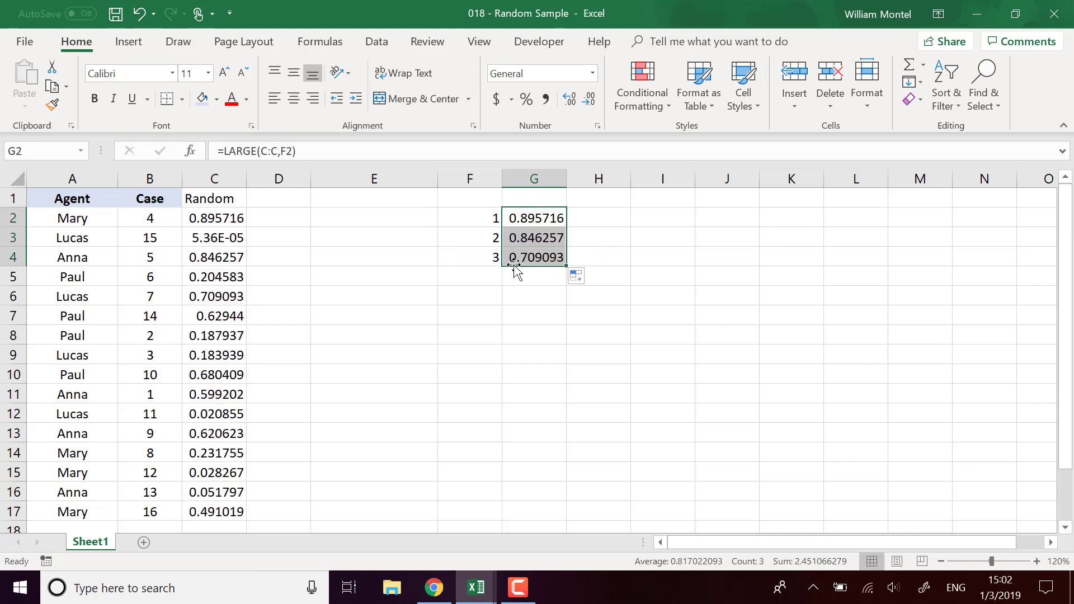
{"action": "left_click", "coordinate": [536, 218]}
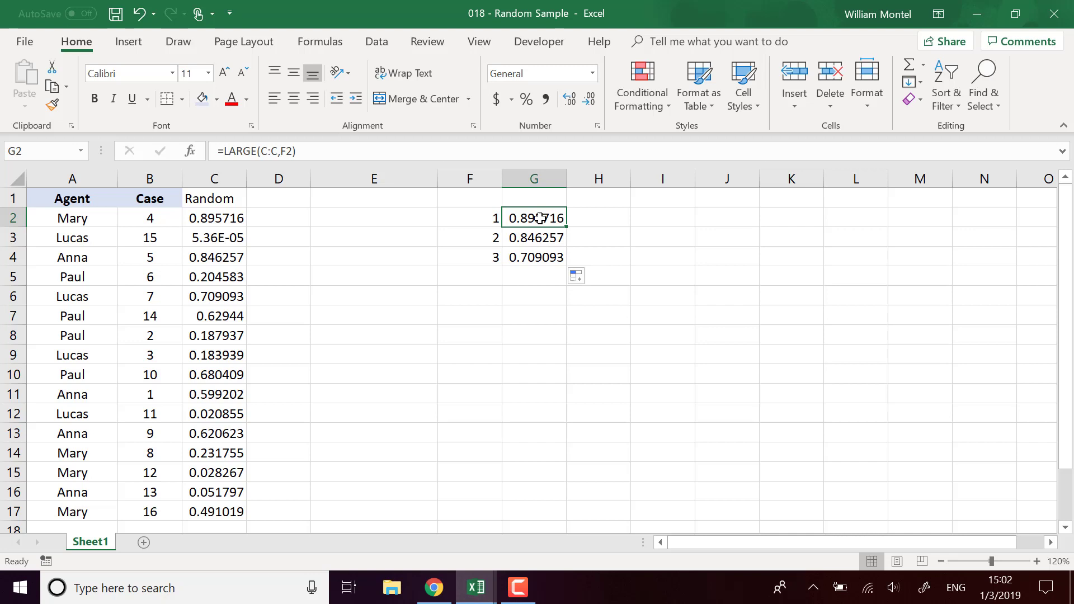
{"action": "left_click", "coordinate": [69, 218]}
{"action": "left_click_drag", "start_coordinate": [79, 265], "coordinate": [241, 492]}
{"action": "scroll", "coordinate": [301, 483], "scroll_direction": "up", "scroll_amount": 1}
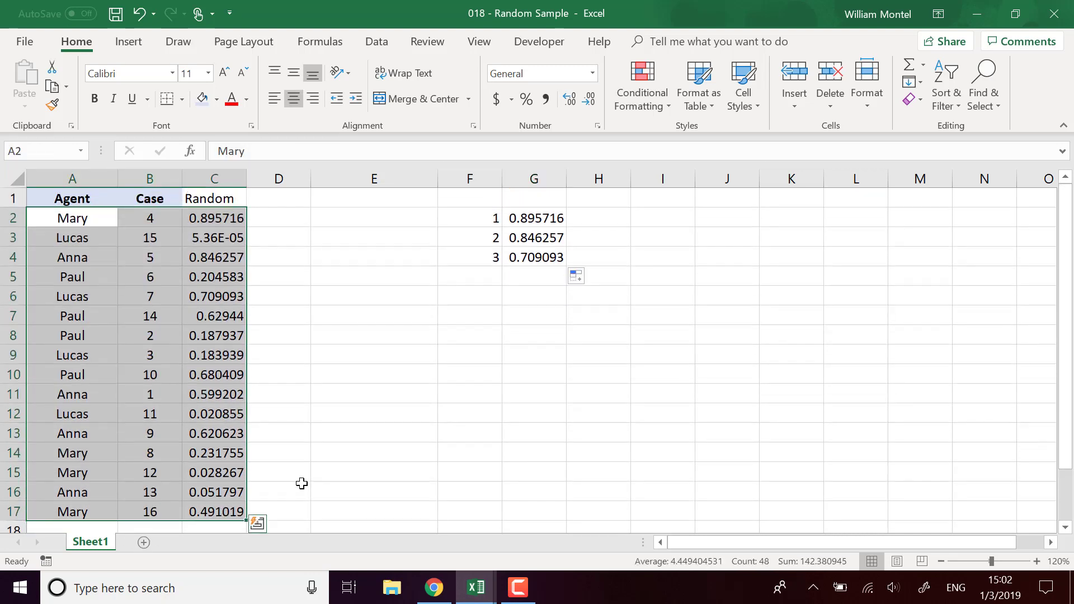
- Begin the H2 formula as =INDEX(A:A,MATCH( using the Agent column
{"action": "left_click", "coordinate": [612, 219]}
{"action": "type", "text": "="}
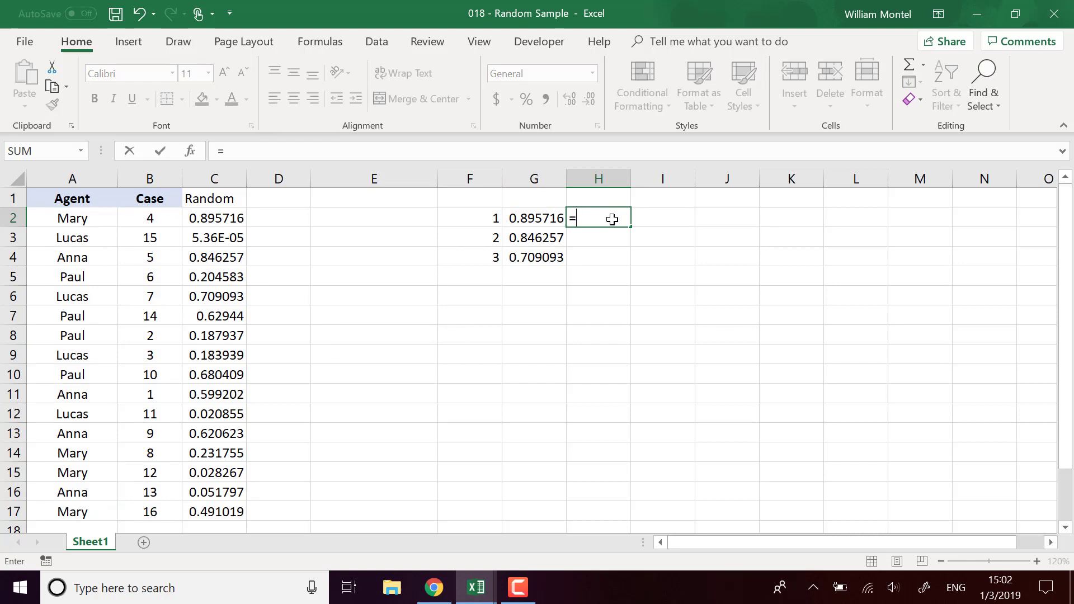
{"action": "type", "text": "index"}
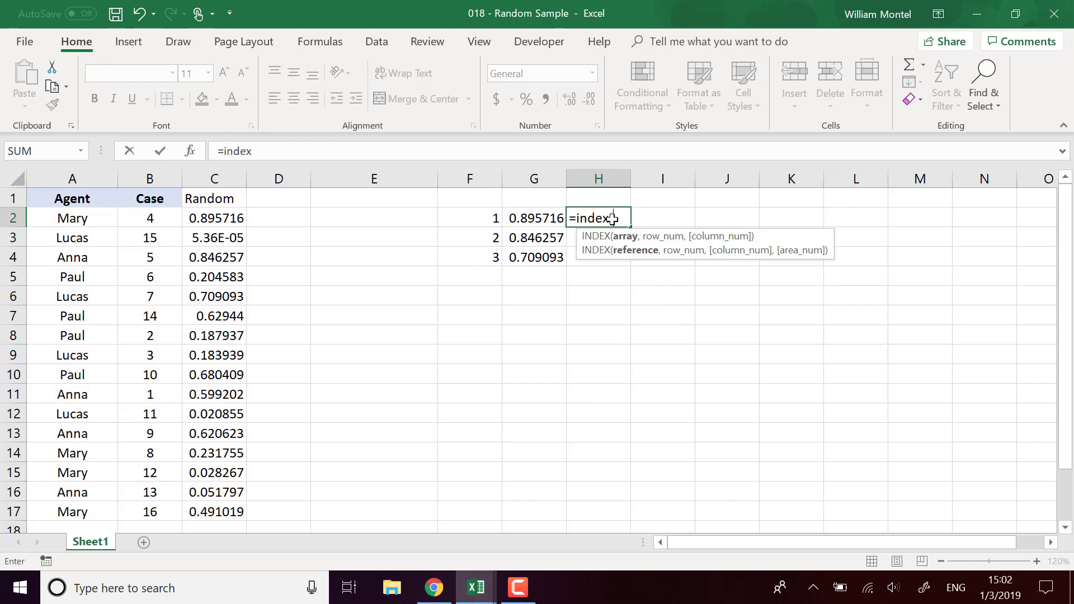
{"action": "type", "text": "("}
{"action": "left_click", "coordinate": [83, 177]}
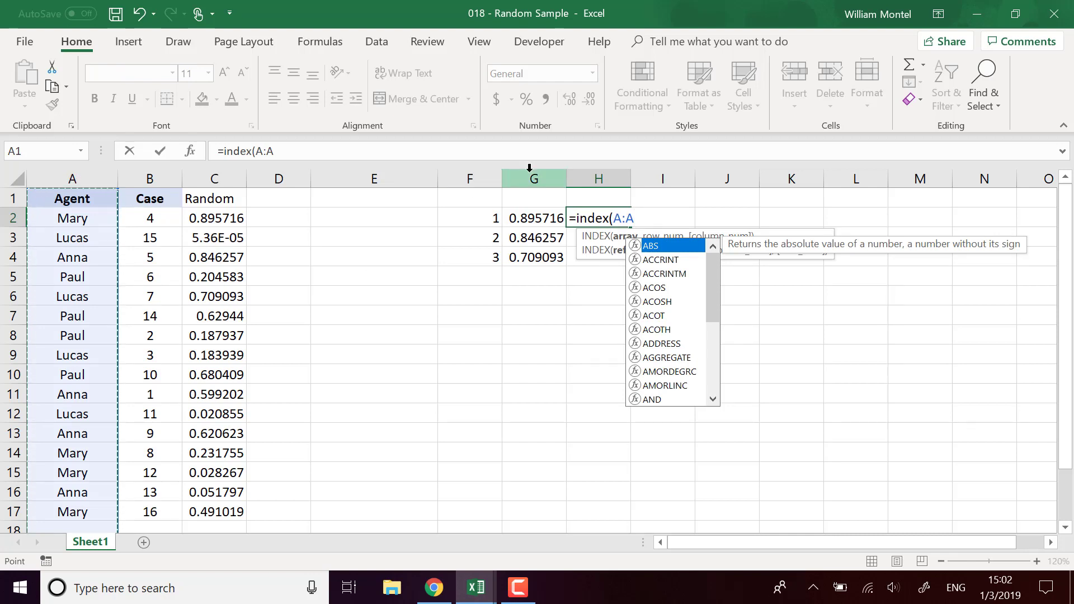
{"action": "type", "text": ","}
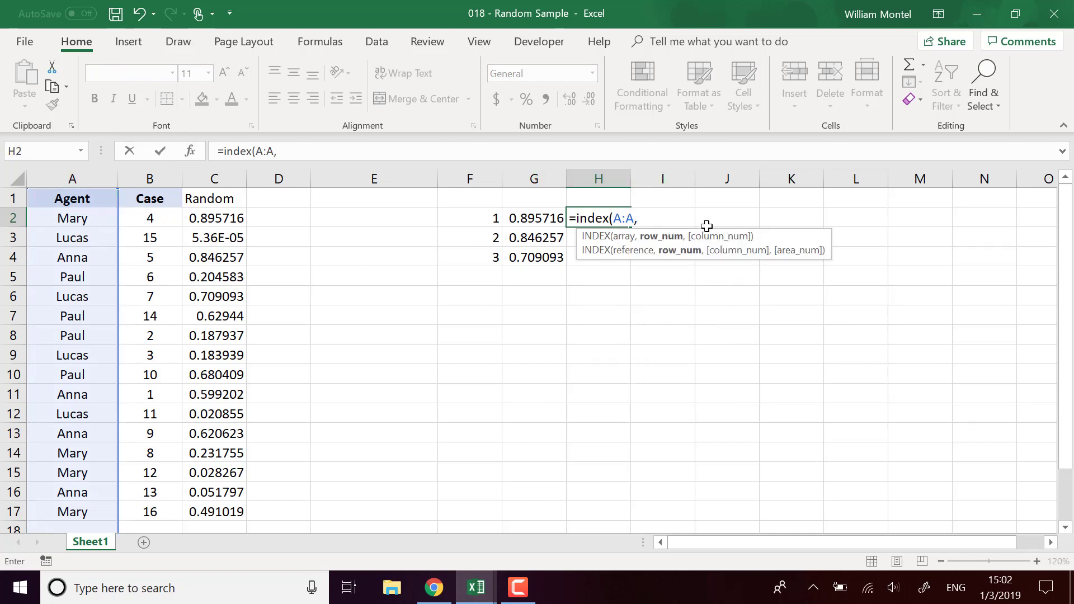
{"action": "type", "text": "m"}
{"action": "key", "text": "Escape"}
{"action": "type", "text": "atch("}
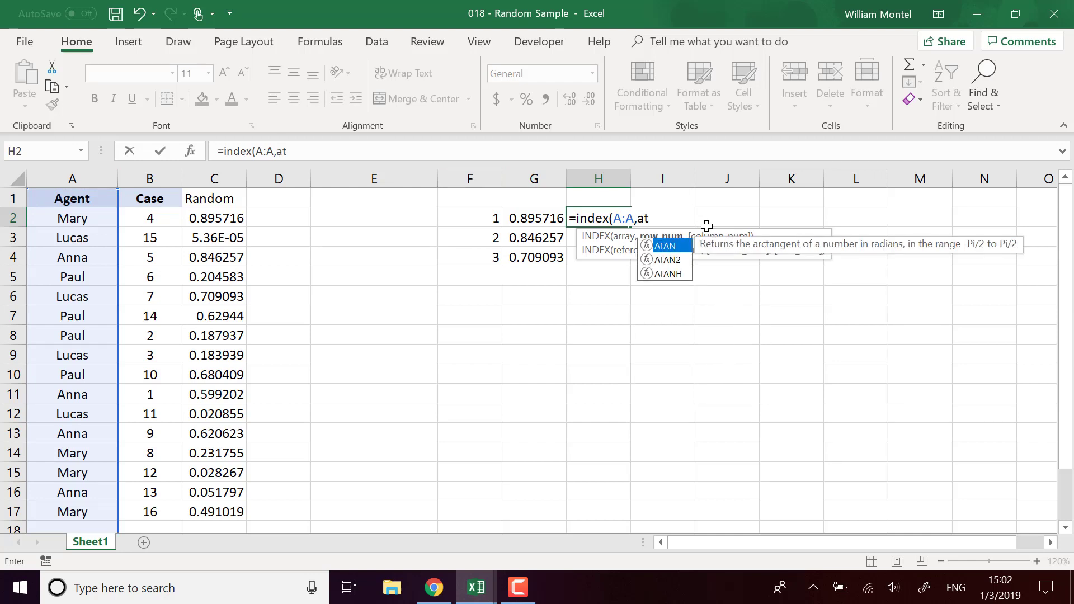
{"action": "left_click", "coordinate": [640, 219]}
{"action": "type", "text": "m"}
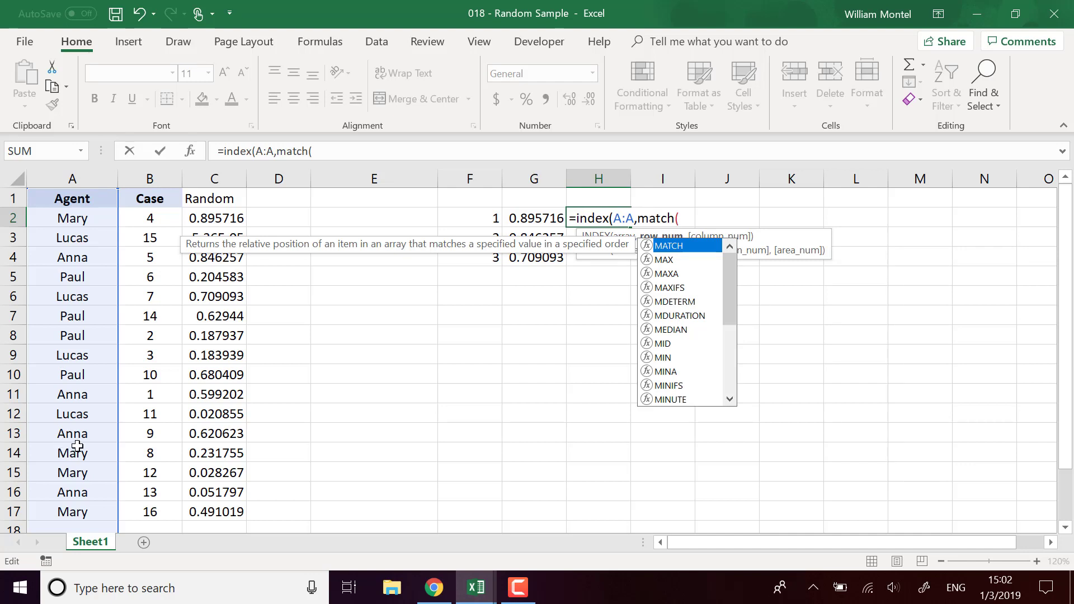
{"action": "left_click", "coordinate": [687, 220]}
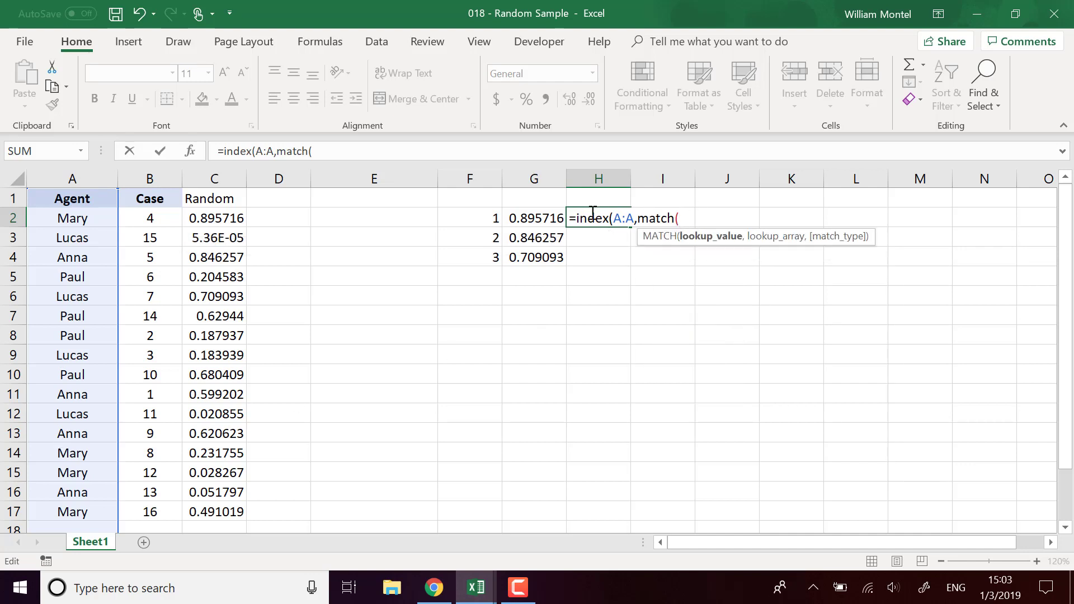
- Complete MATCH(G2,C:C,0) and enter the agent lookup formula in H2
{"action": "left_click", "coordinate": [539, 219]}
{"action": "type", "text": ","}
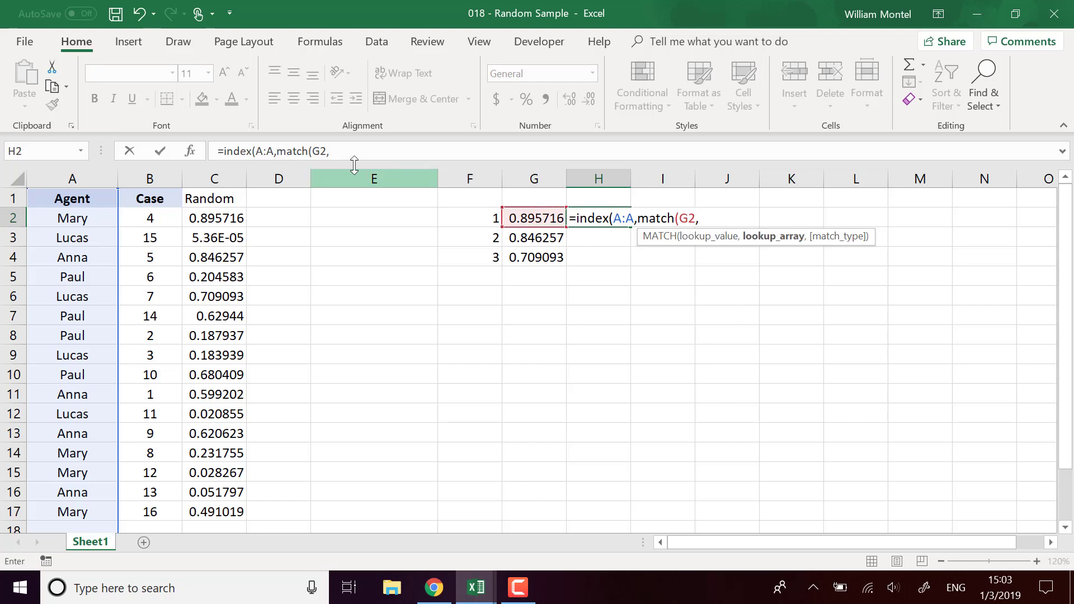
{"action": "left_click", "coordinate": [227, 182]}
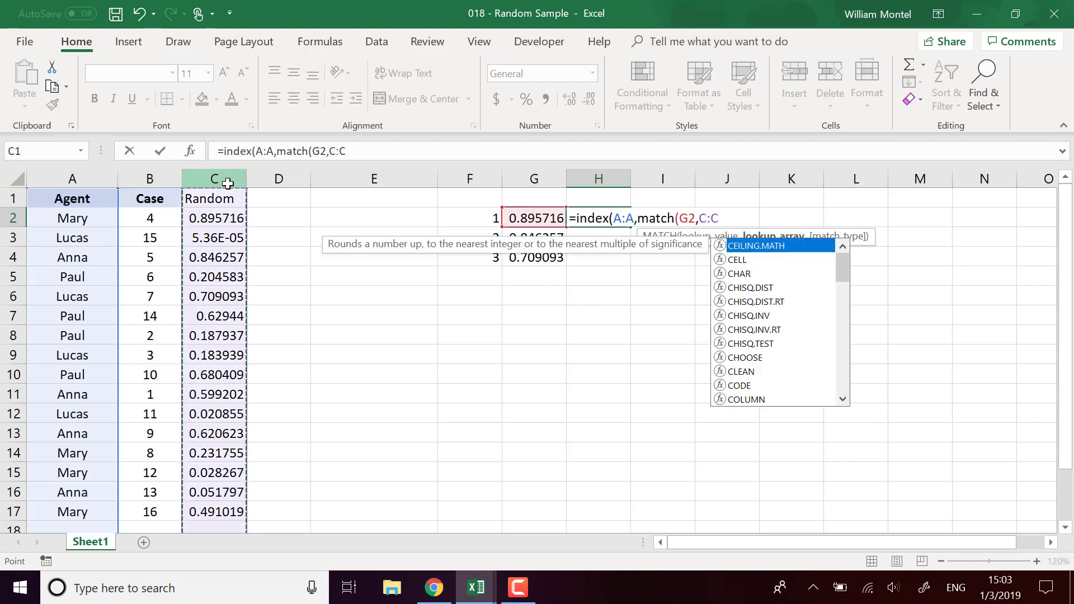
{"action": "type", "text": ")"}
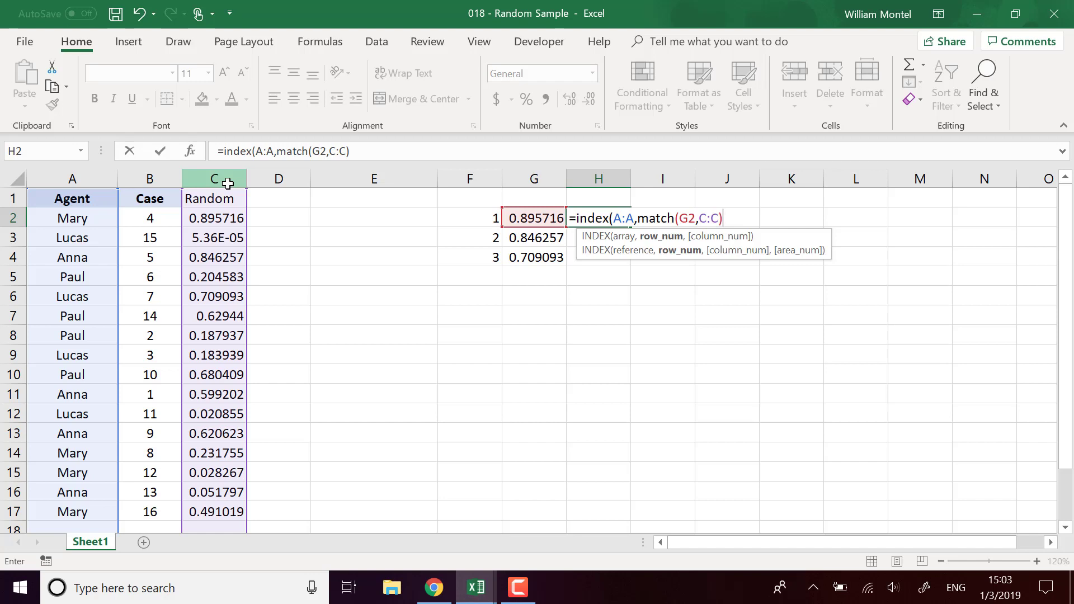
{"action": "key", "text": "BackSpace"}
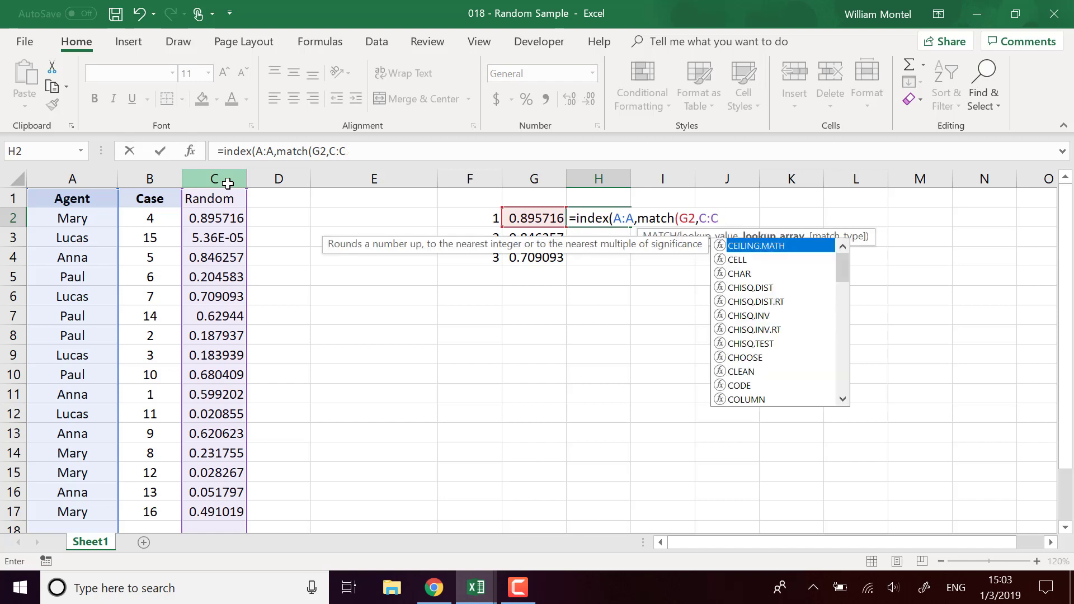
{"action": "type", "text": ","}
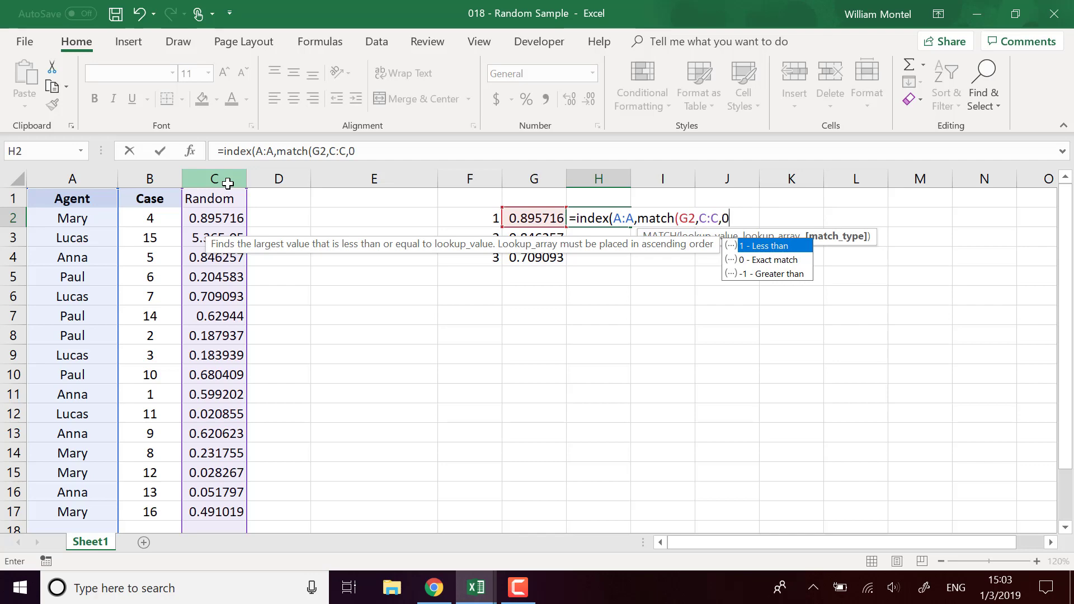
{"action": "type", "text": "0)"}
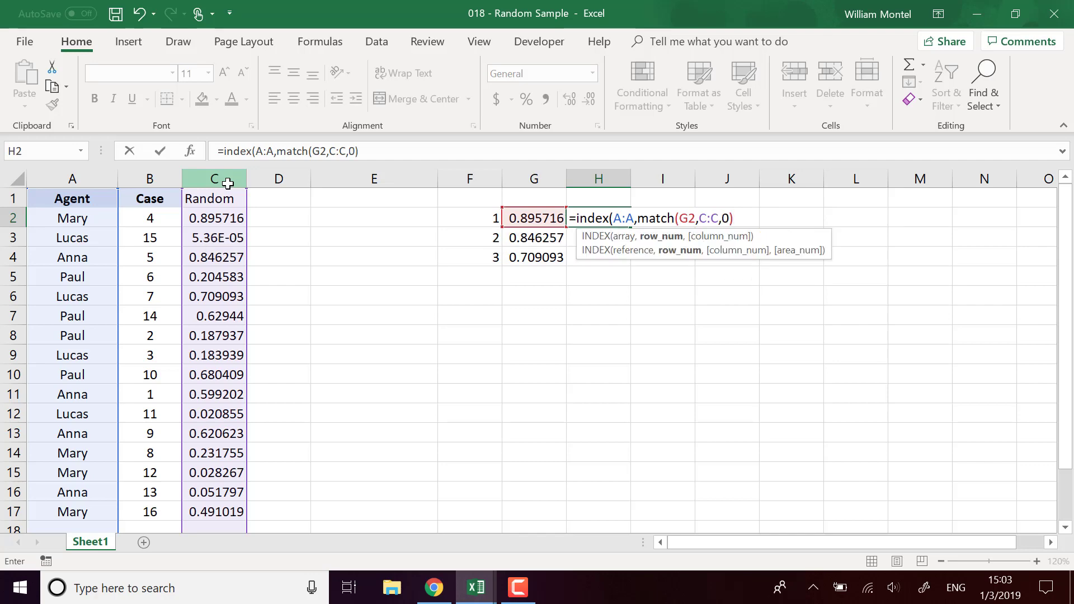
{"action": "type", "text": ")"}
{"action": "key", "text": "Return"}
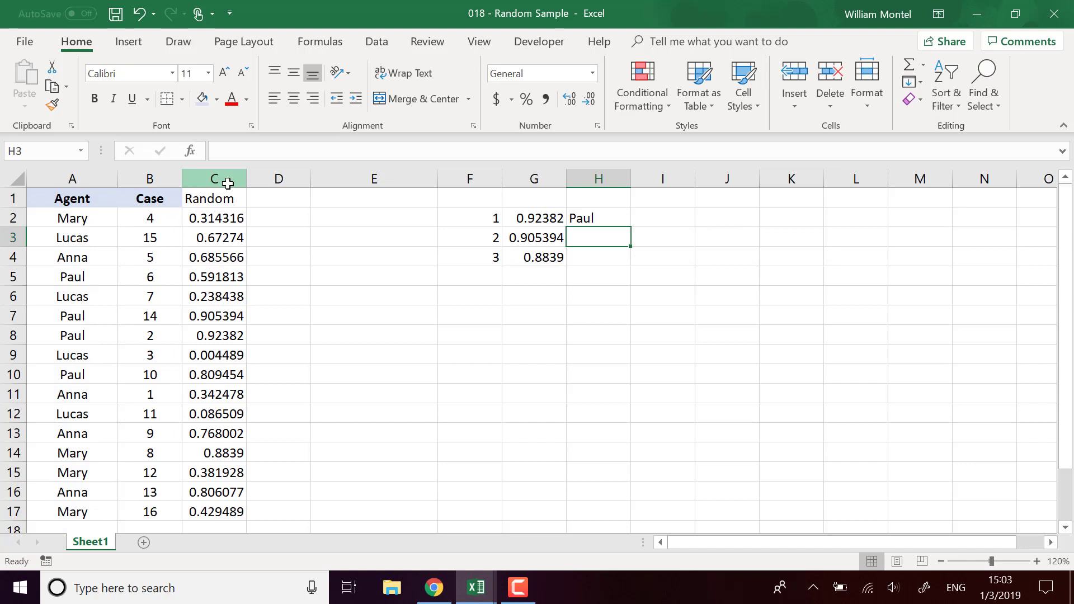
- Check H2's references and fill the lookup formula down to H4
{"action": "left_click", "coordinate": [593, 218]}
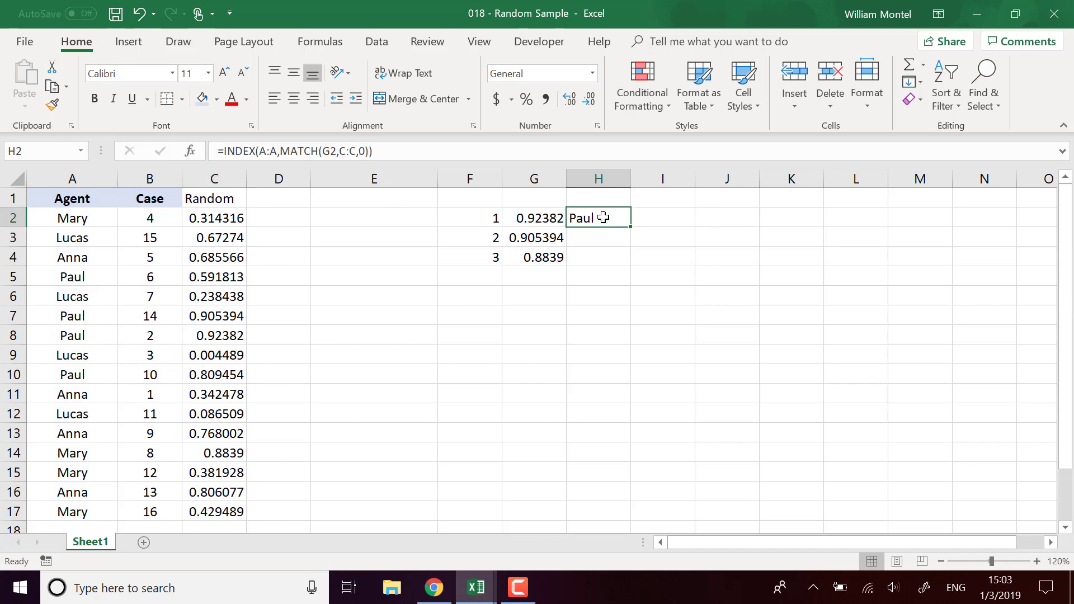
{"action": "double_click", "coordinate": [605, 217]}
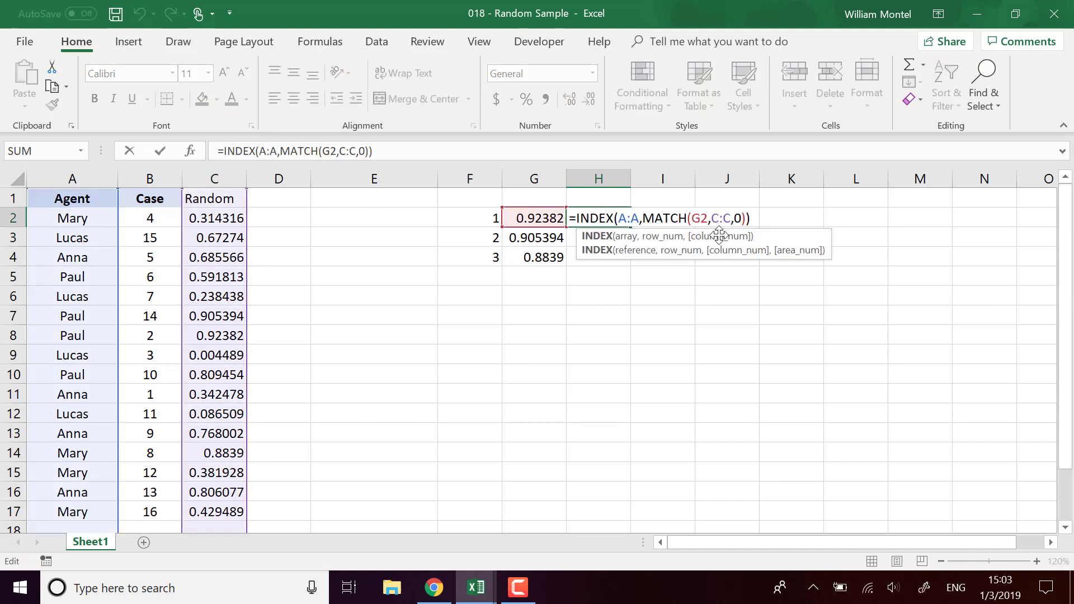
{"action": "key", "text": "Escape"}
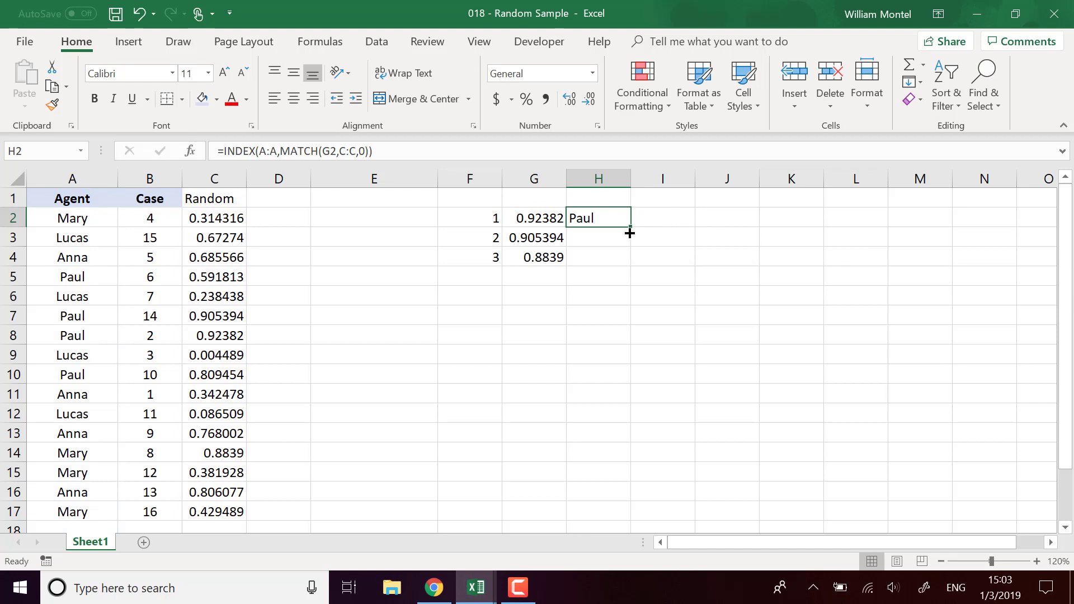
{"action": "left_click_drag", "start_coordinate": [629, 229], "coordinate": [626, 267]}
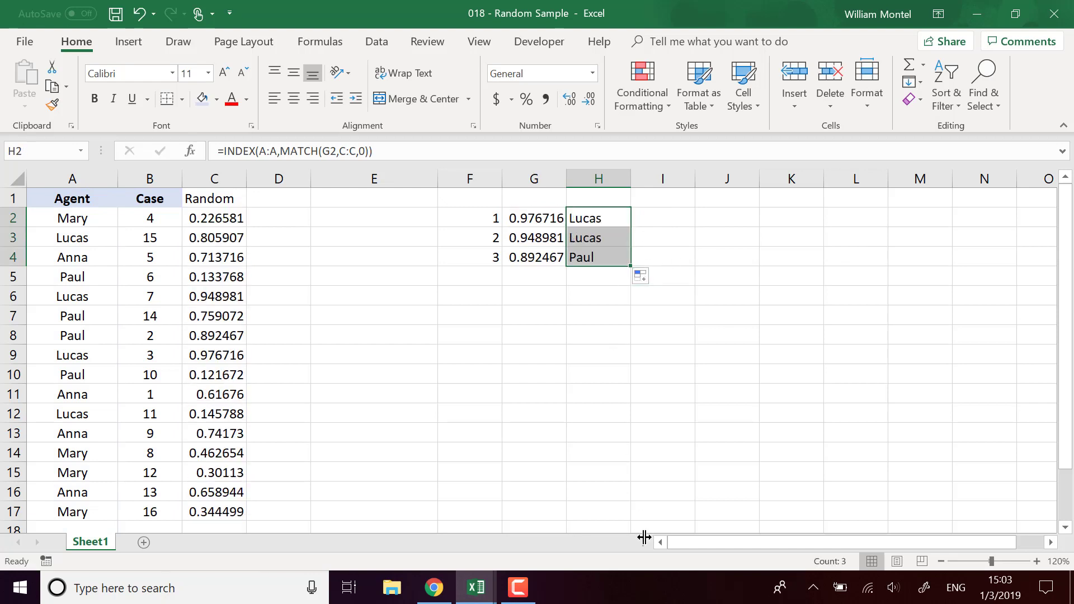
- Copy H2's INDEX/MATCH formula text and paste it into I2
{"action": "left_click", "coordinate": [595, 217]}
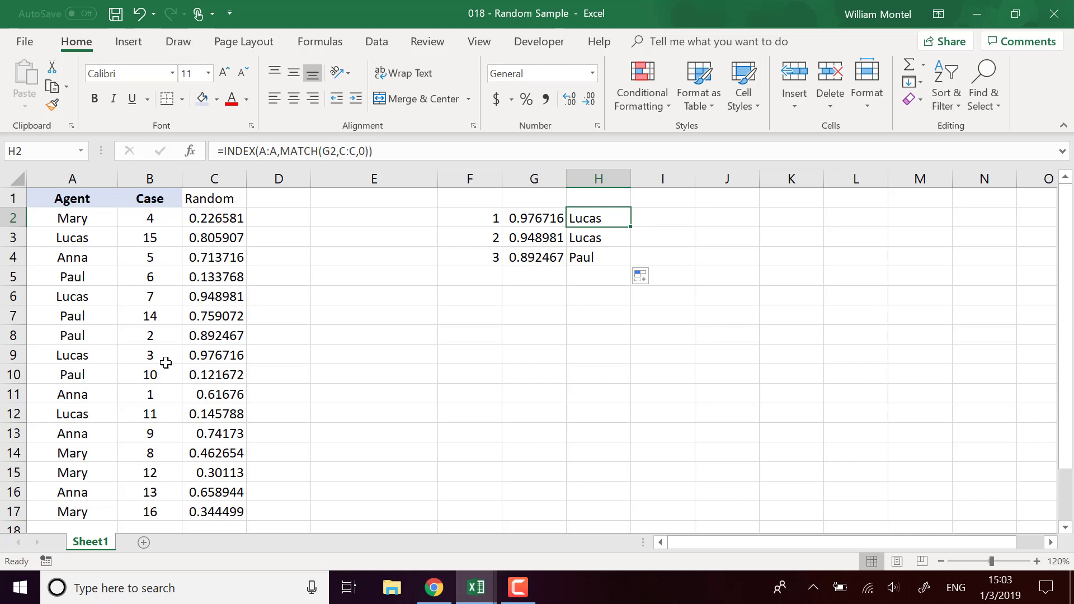
{"action": "left_click", "coordinate": [655, 215]}
{"action": "left_click", "coordinate": [590, 220]}
{"action": "left_click_drag", "start_coordinate": [394, 151], "coordinate": [207, 160]}
{"action": "key", "text": "ctrl+c"}
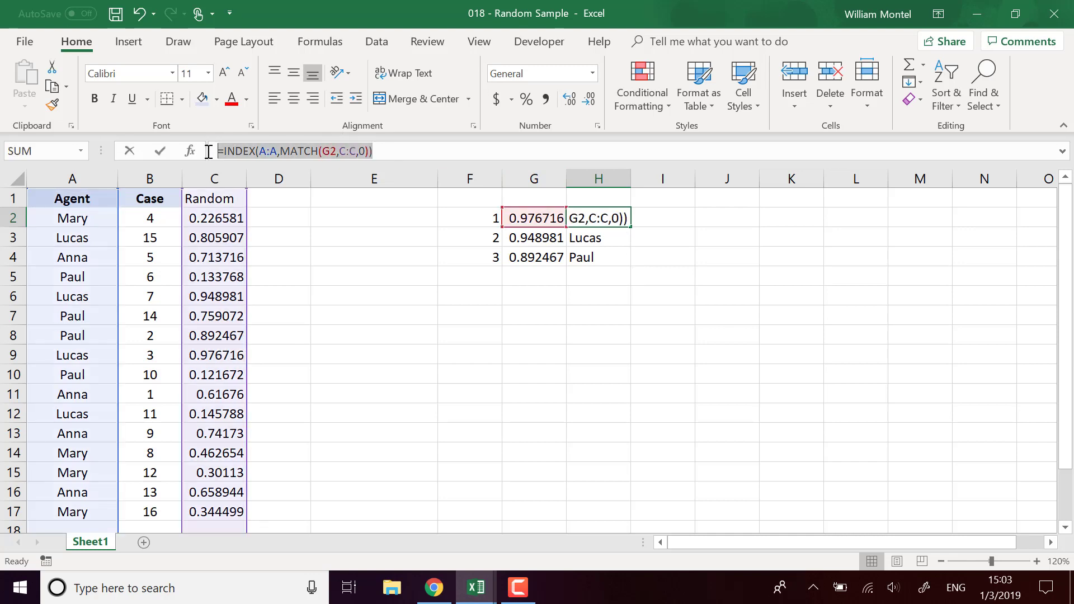
{"action": "key", "text": "Escape"}
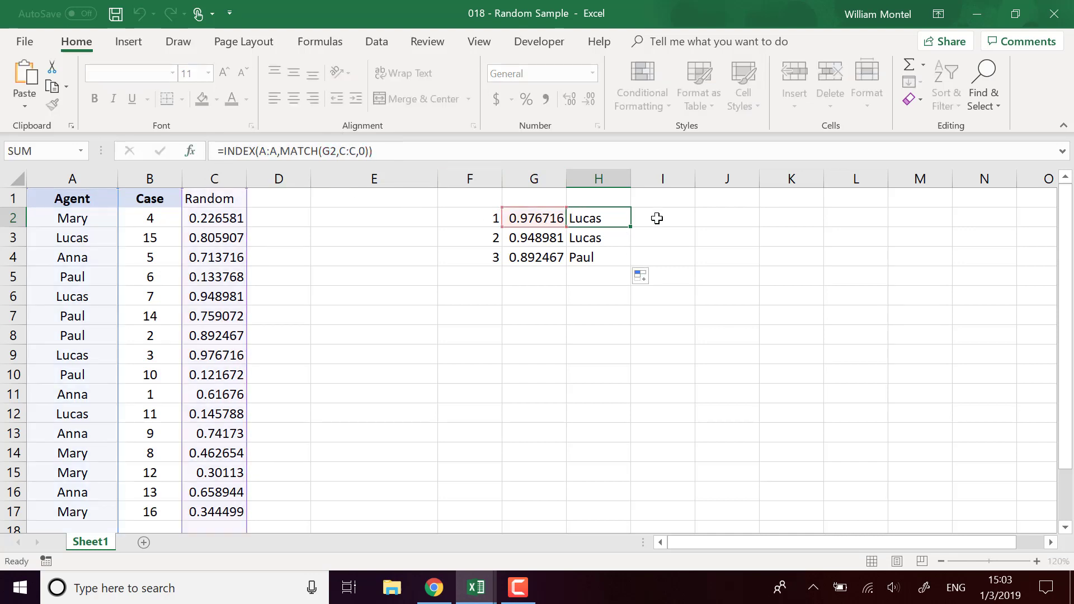
{"action": "left_click", "coordinate": [664, 220]}
{"action": "left_click", "coordinate": [397, 147]}
{"action": "key", "text": "ctrl+v"}
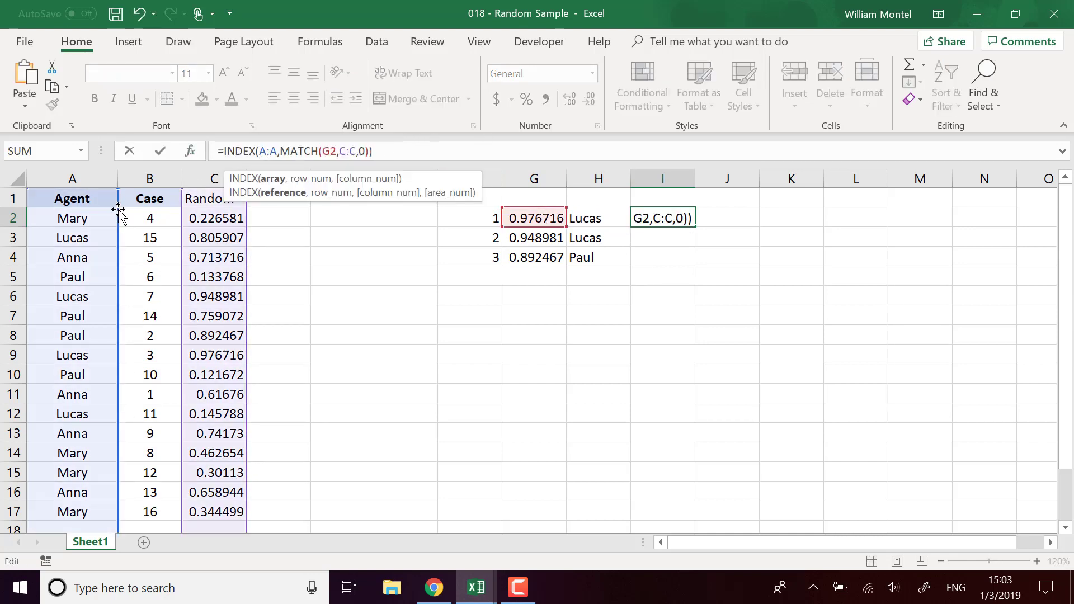
- Change the array to B:B, giving =INDEX(B:B,MATCH(G2,C:C,0)), and fill it down to I4
{"action": "left_click_drag", "start_coordinate": [117, 215], "coordinate": [161, 216]}
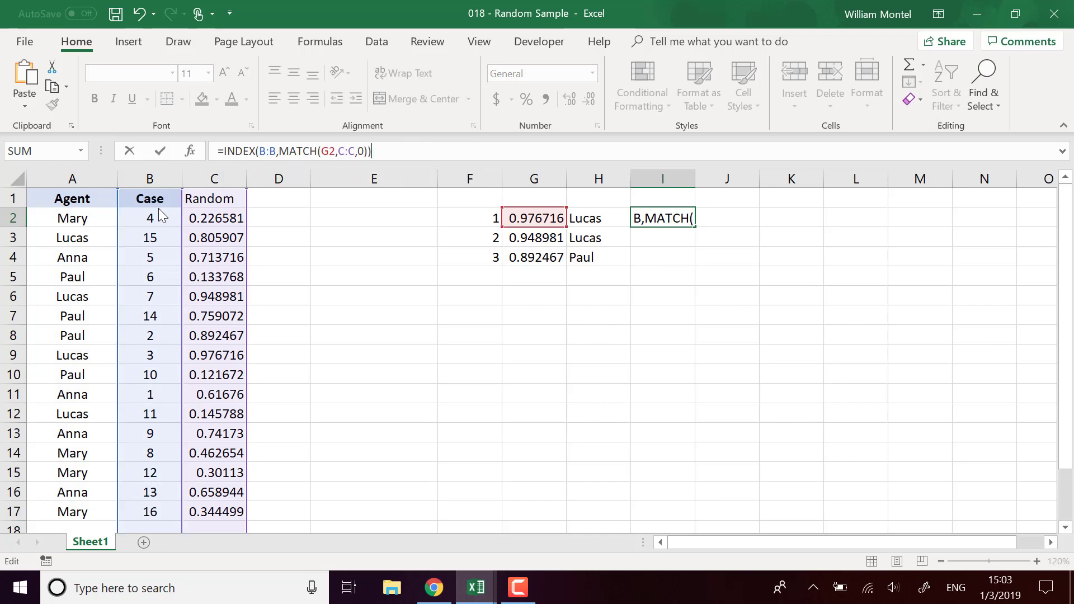
{"action": "key", "text": "Return"}
{"action": "left_click", "coordinate": [664, 218]}
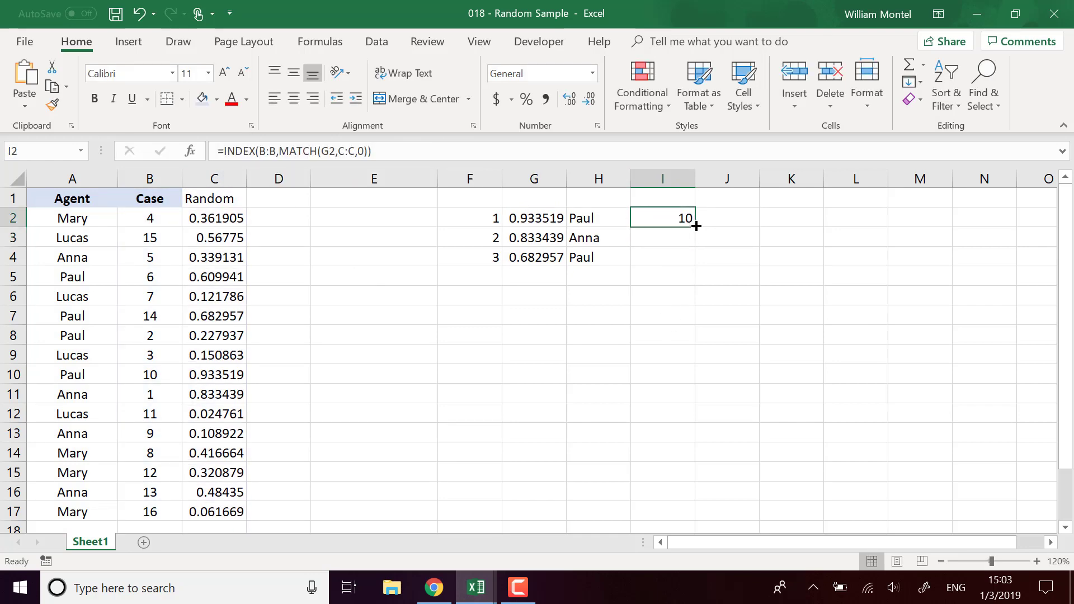
{"action": "left_click_drag", "start_coordinate": [695, 246], "coordinate": [688, 266]}
{"action": "left_click_drag", "start_coordinate": [86, 202], "coordinate": [150, 203]}
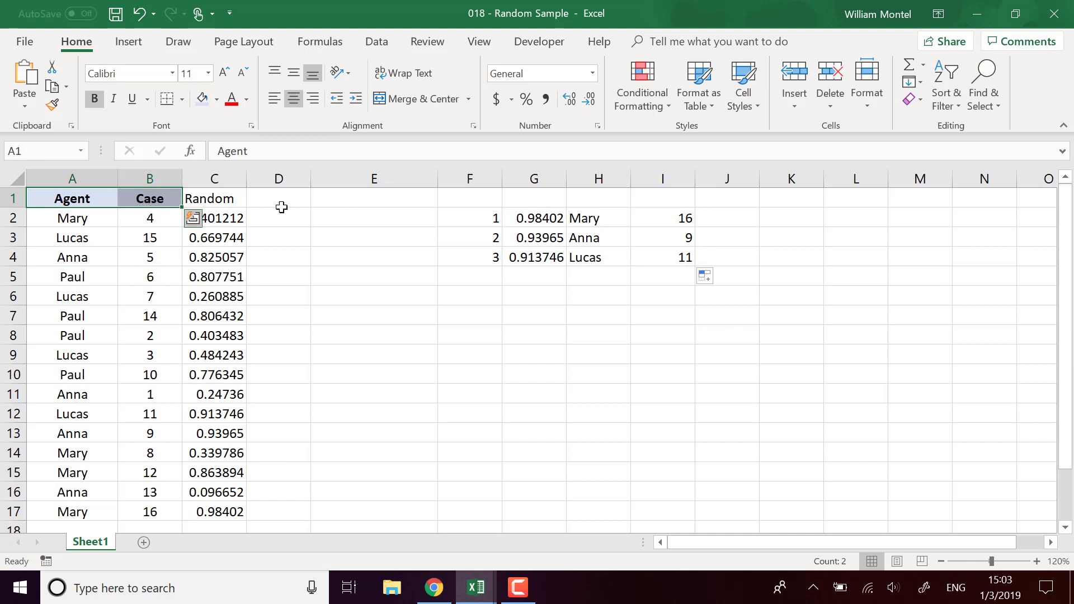
- Copy the Agent and Case headers from A1:B1 into H1:I1
{"action": "key", "text": "ctrl+c"}
{"action": "left_click", "coordinate": [600, 199]}
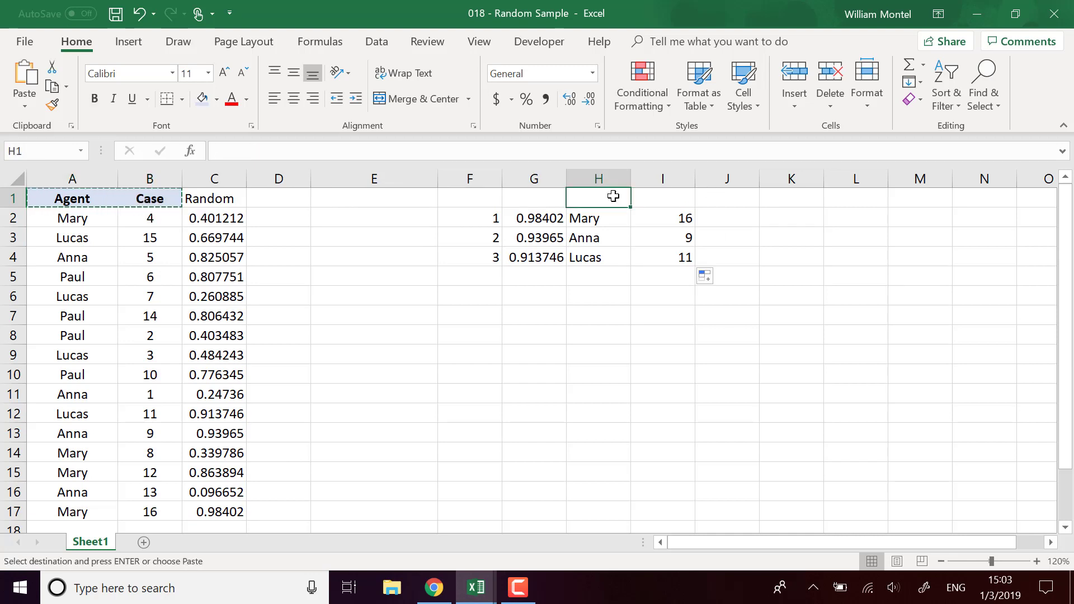
{"action": "key", "text": "ctrl+v"}
{"action": "left_click", "coordinate": [671, 331]}
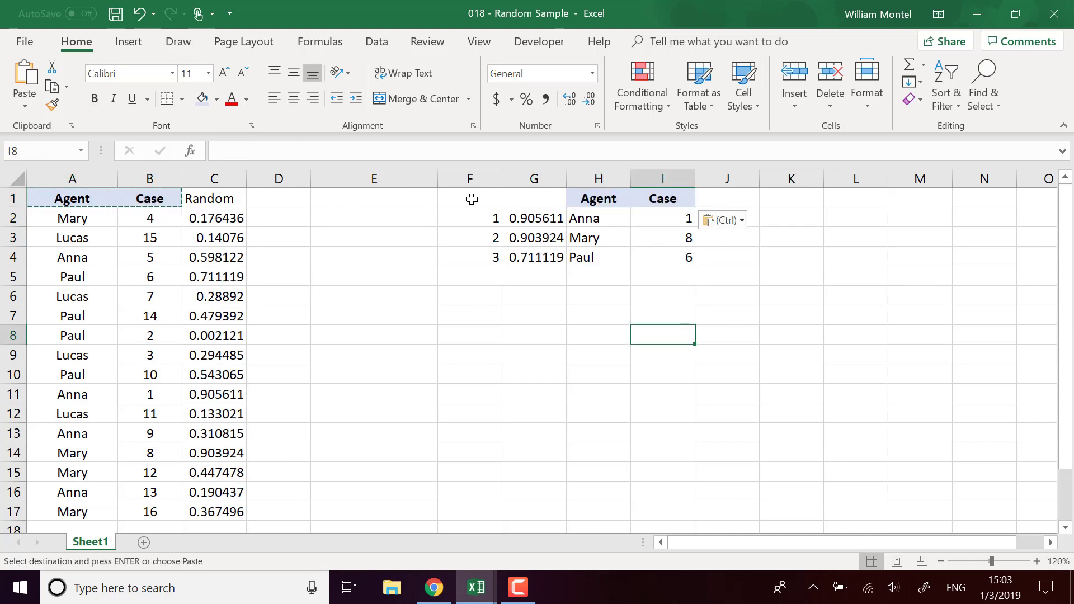
- Add the title 'Random sample' in F1 and review the I2 and G2 formulas
{"action": "left_click", "coordinate": [496, 194]}
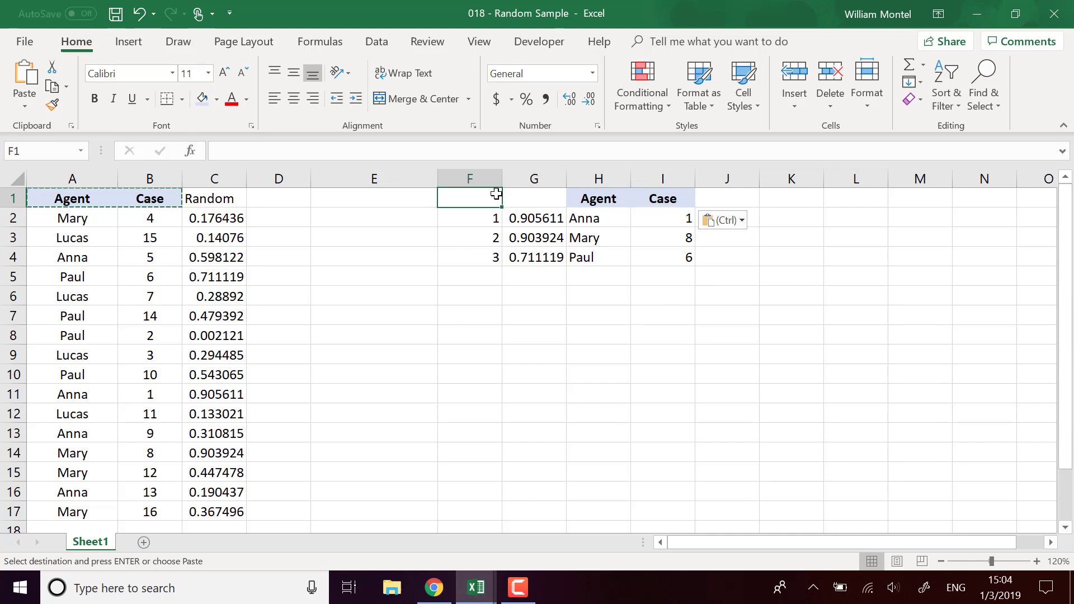
{"action": "type", "text": "Ran"}
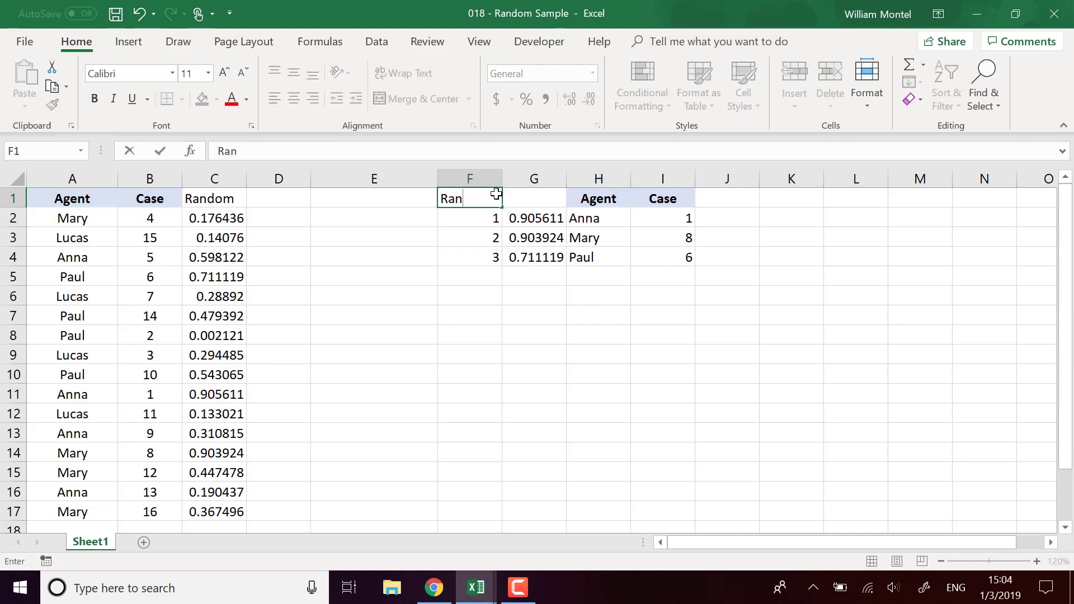
{"action": "type", "text": "omdom sample"}
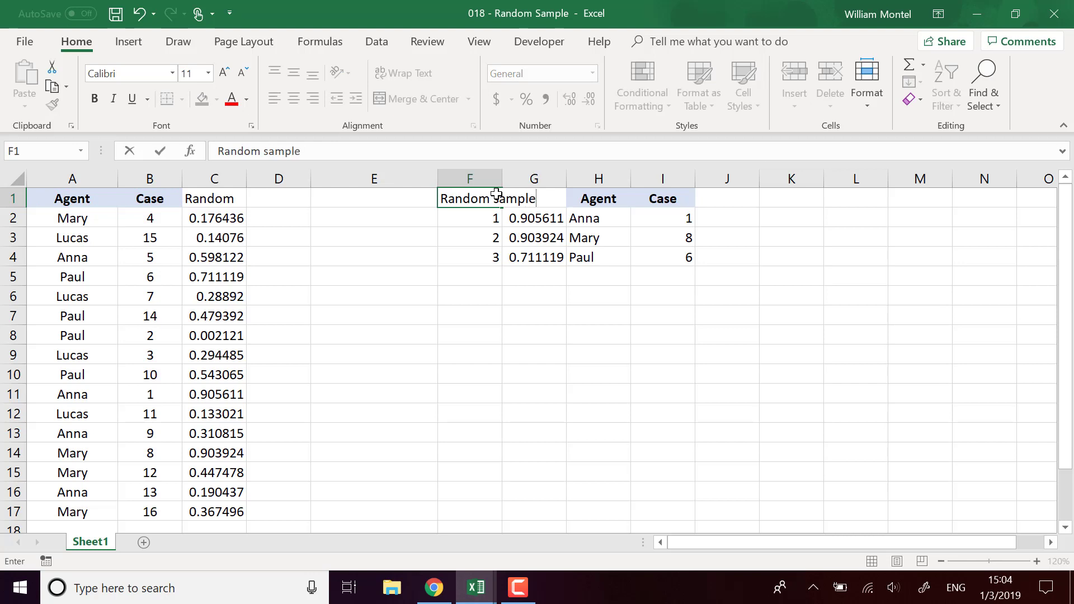
{"action": "key", "text": "Return"}
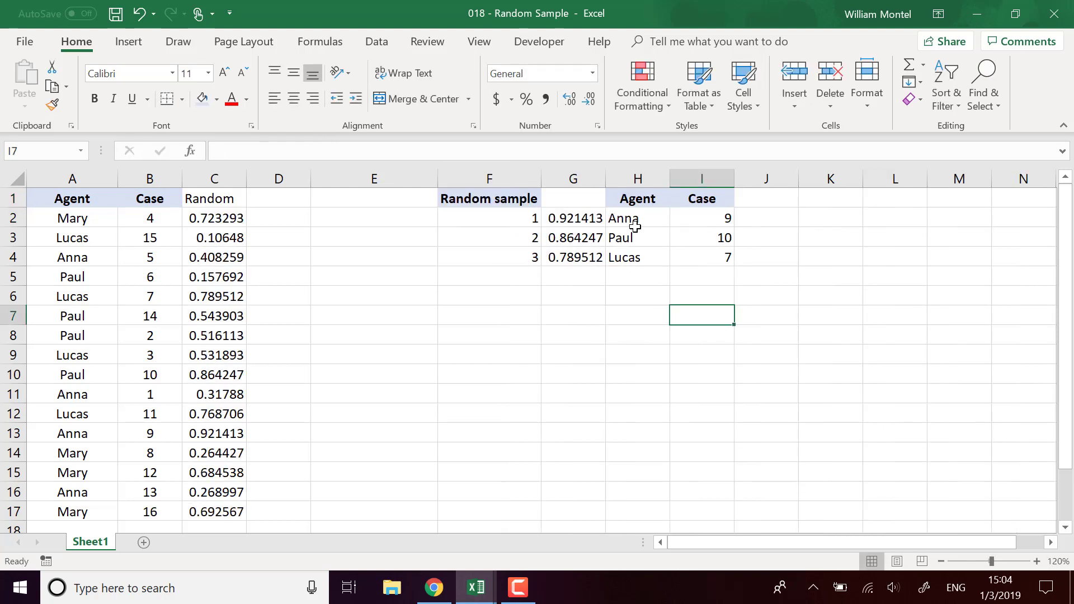
{"action": "left_click", "coordinate": [716, 220]}
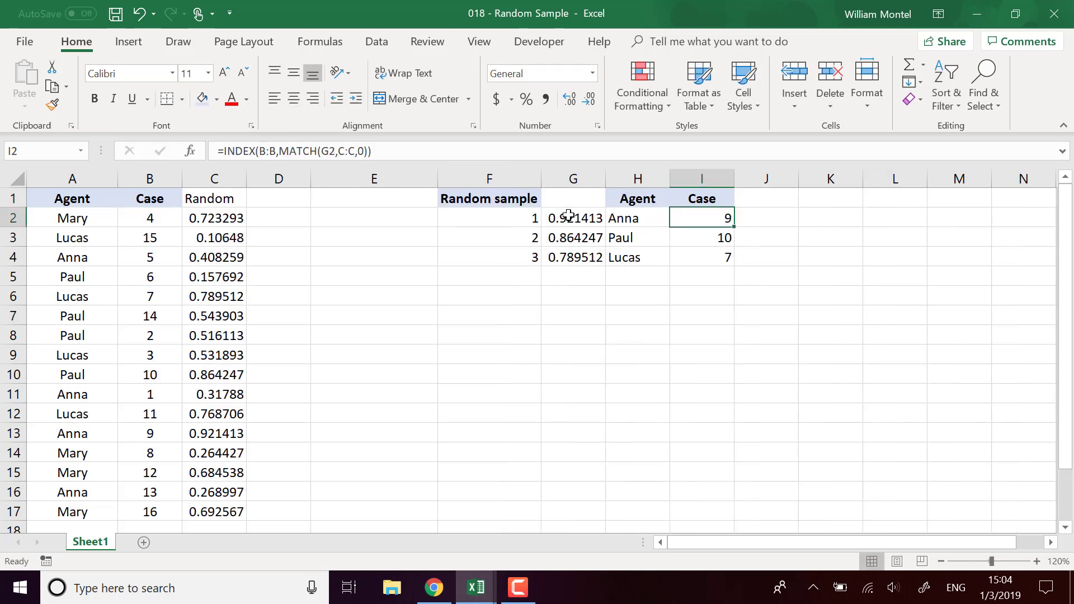
{"action": "left_click", "coordinate": [594, 218]}
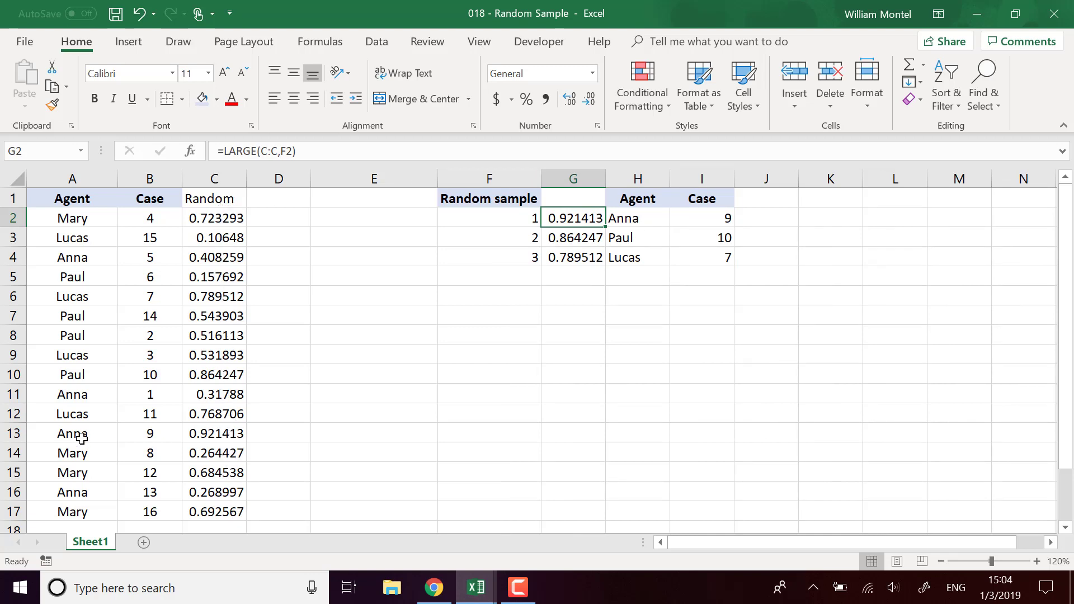
{"action": "left_click", "coordinate": [152, 434]}
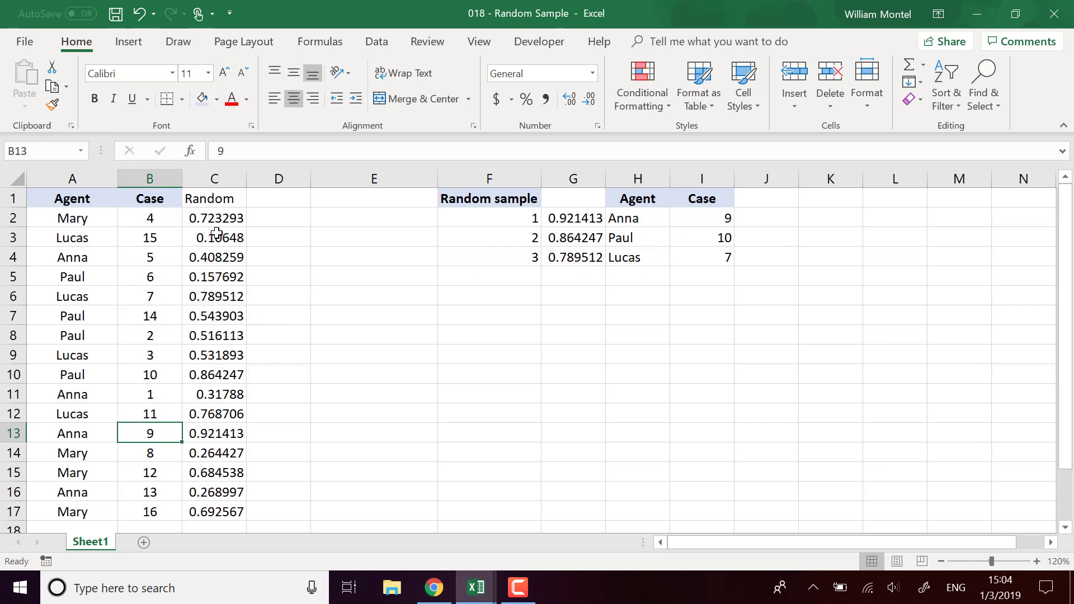
{"action": "left_click_drag", "start_coordinate": [110, 298], "coordinate": [146, 296]}
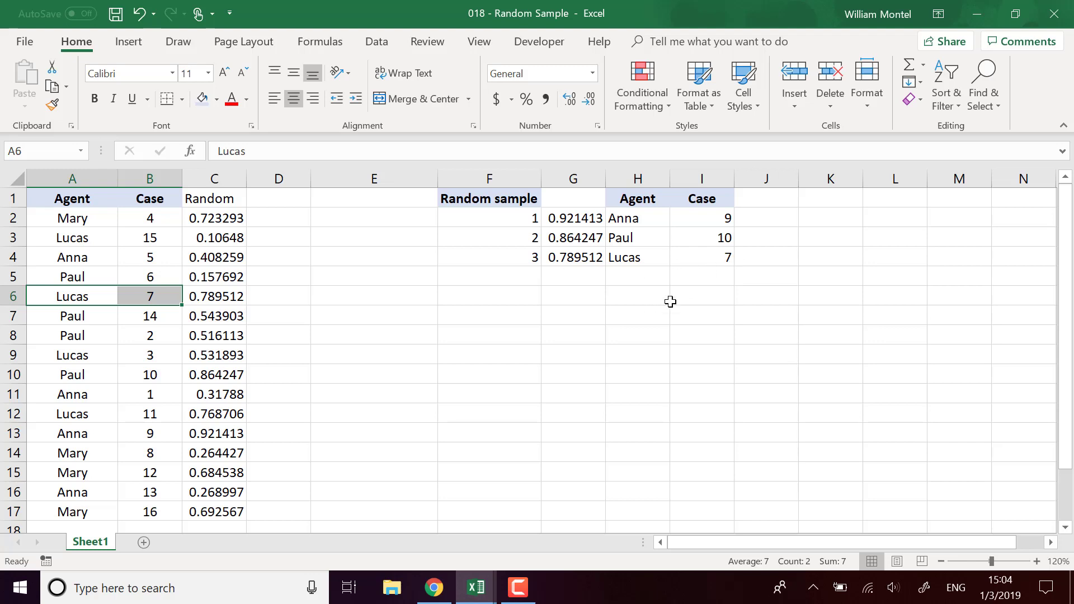
{"action": "left_click", "coordinate": [614, 331]}
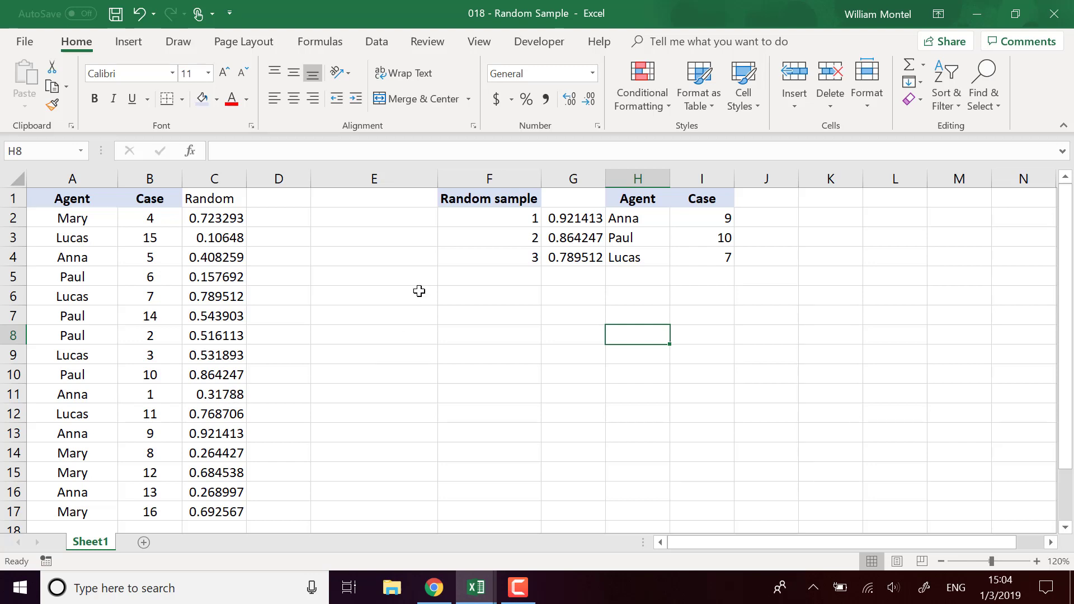
{"action": "left_click", "coordinate": [571, 219]}
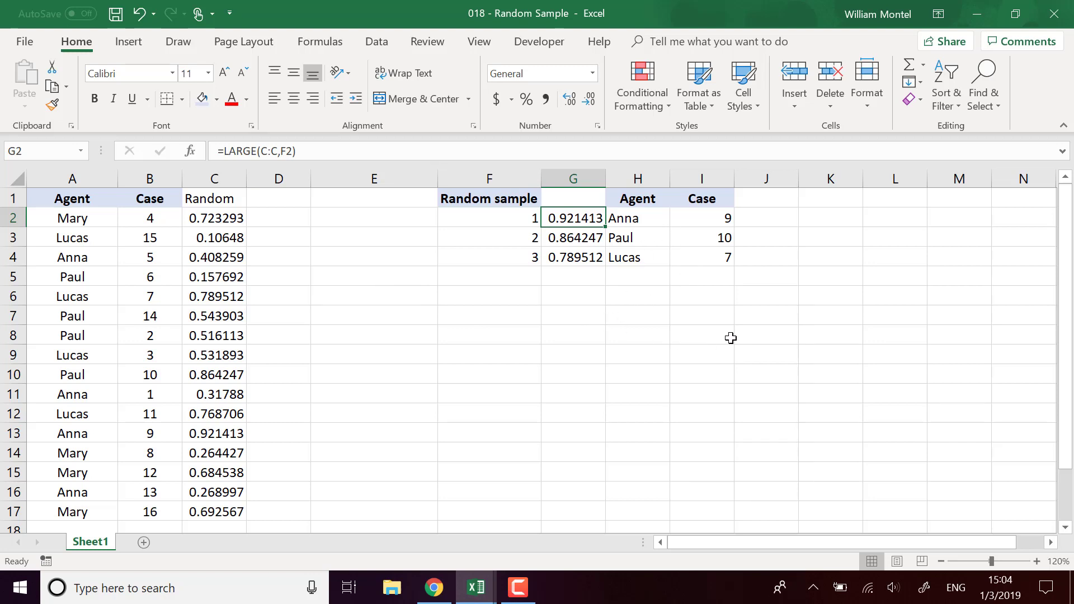
{"action": "left_click_drag", "start_coordinate": [636, 216], "coordinate": [720, 260]}
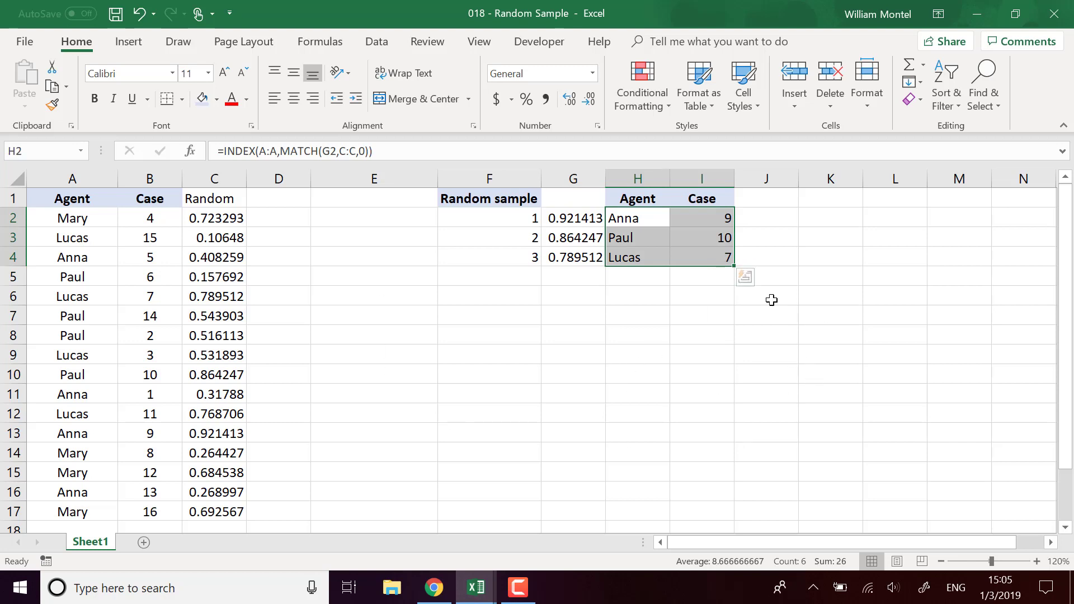
{"action": "left_click", "coordinate": [526, 260]}
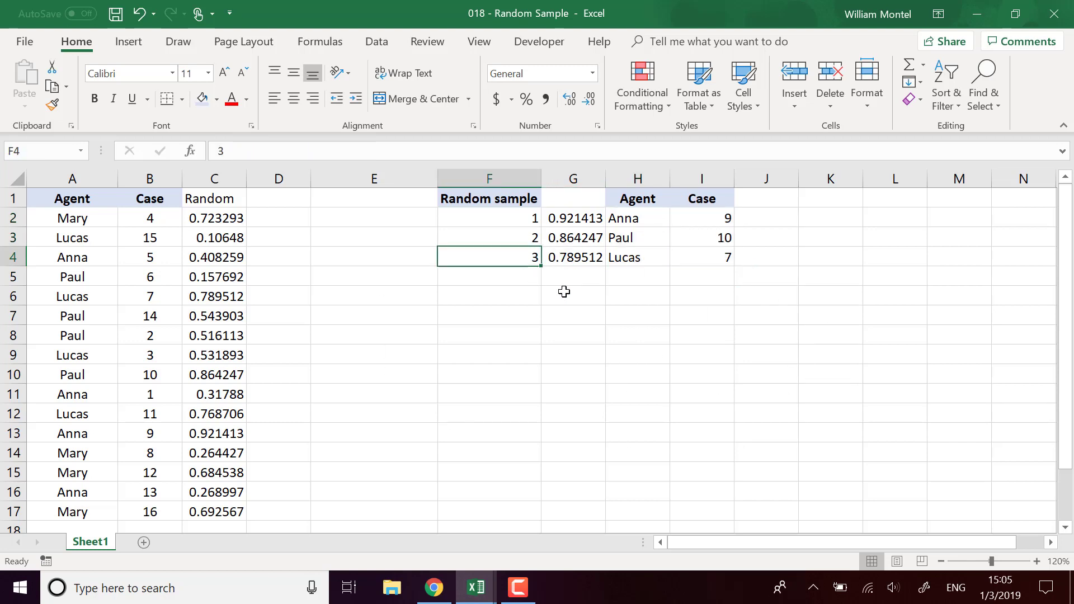